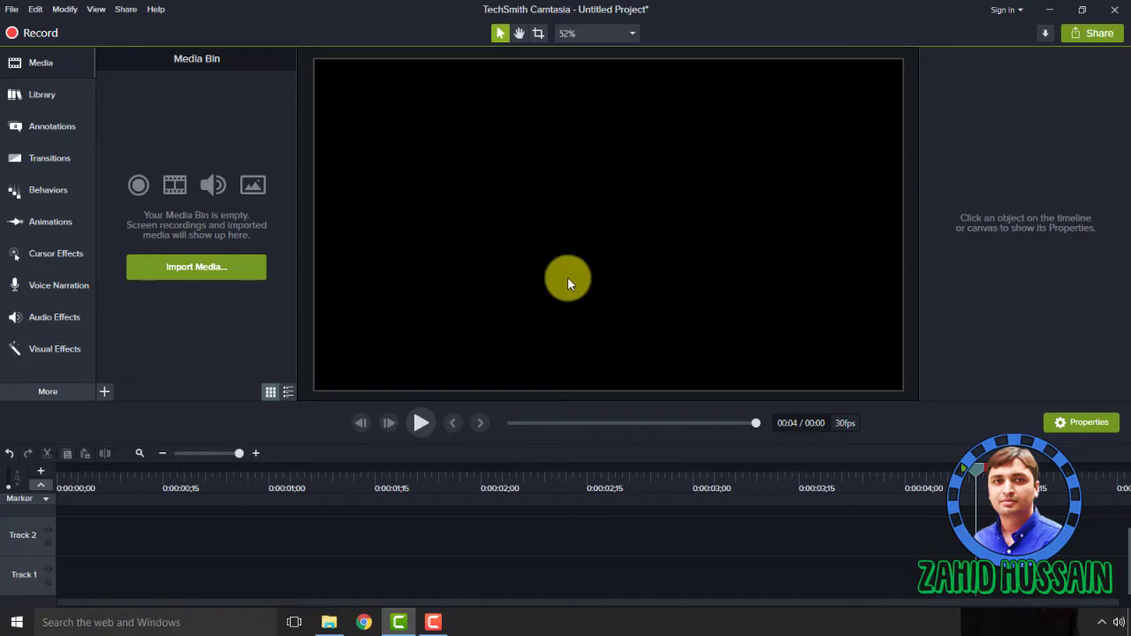
- Import the Pakistan India Kasur Border Parade video from the Other Videos folder and place it at the start of Track 1
click(329, 623)
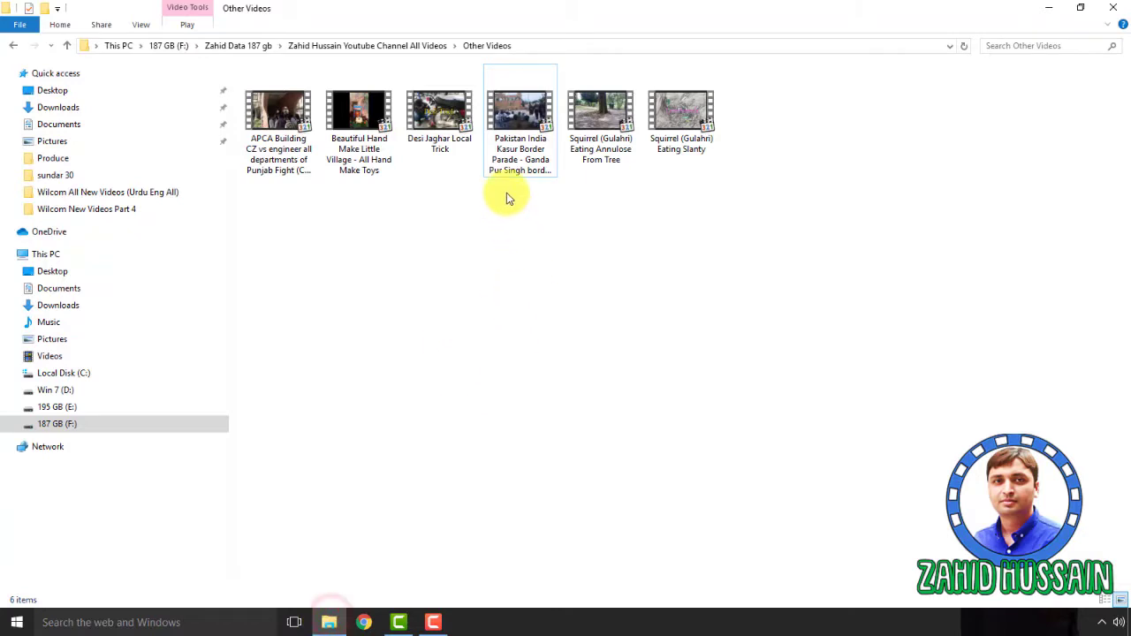
drag(528, 139, 181, 279)
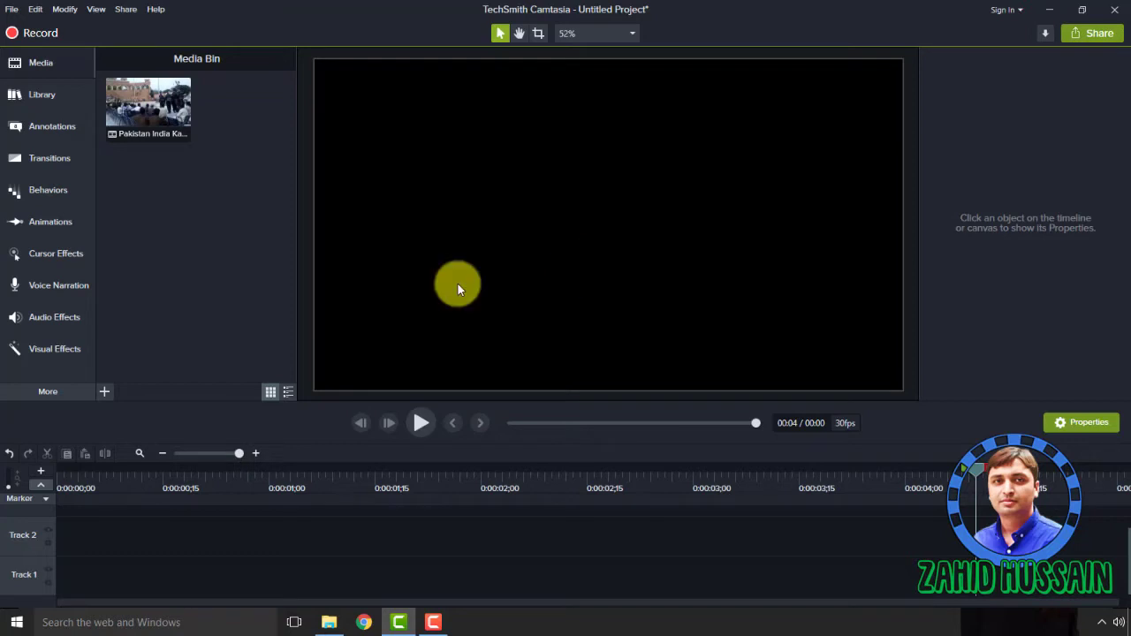
drag(151, 101, 59, 577)
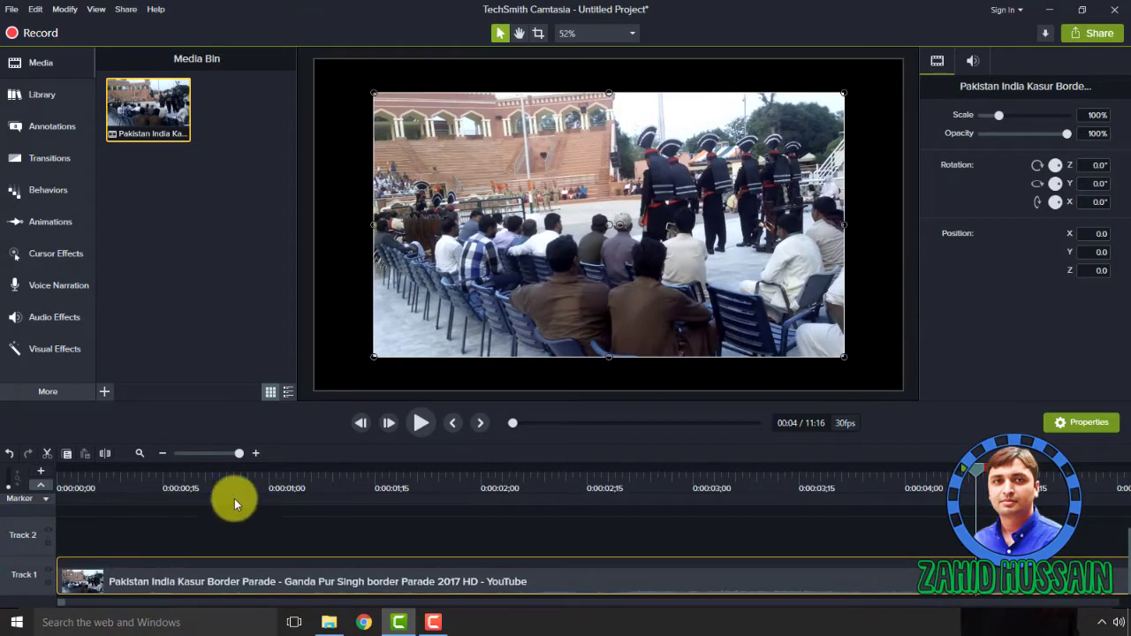
- Play the parade clip for a preview and pause it at about 9 seconds
click(1119, 622)
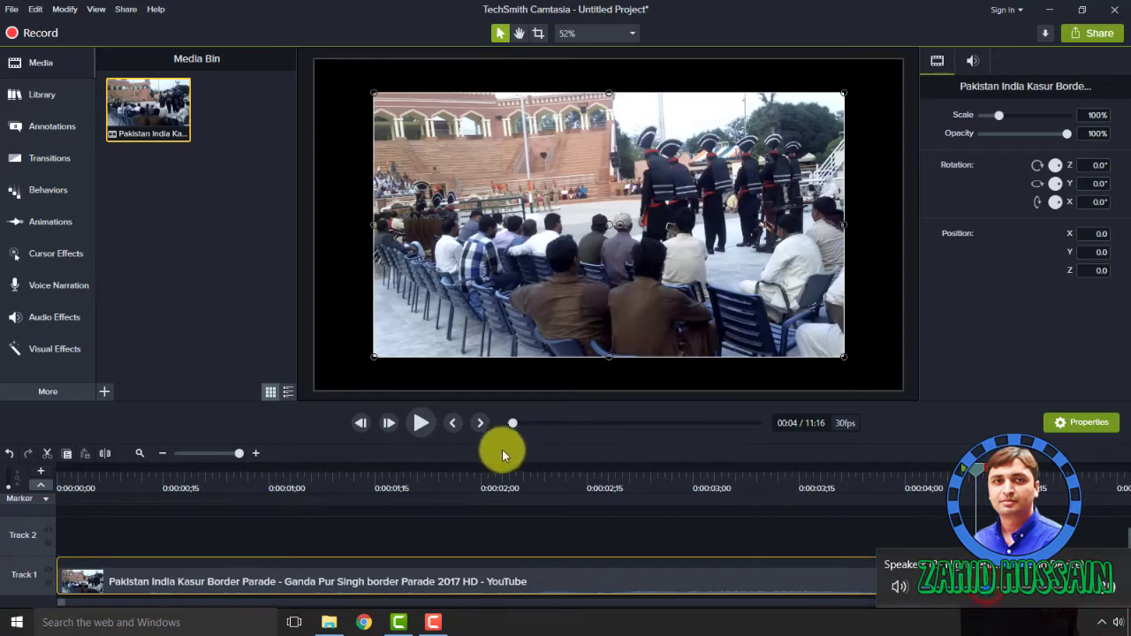
click(497, 450)
click(419, 424)
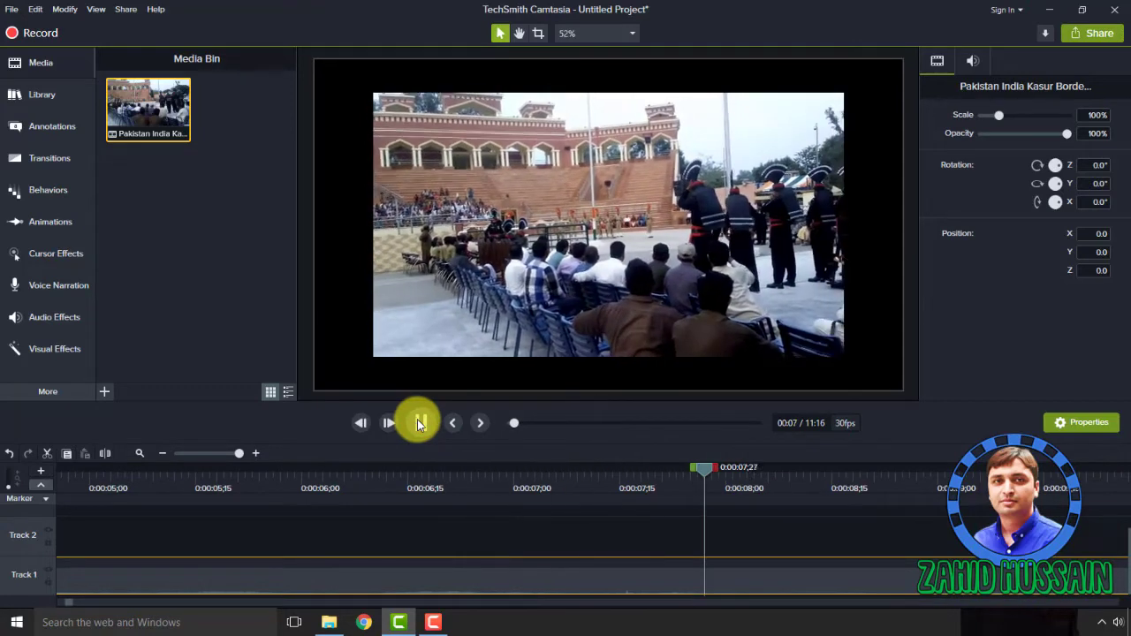
click(419, 423)
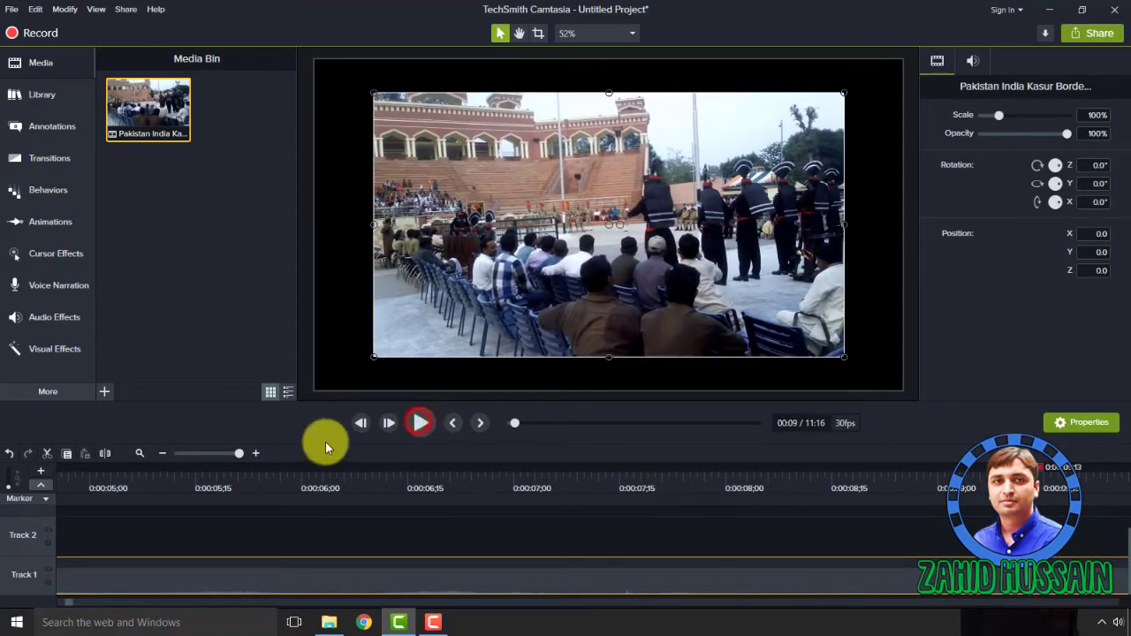
- Add a Zoom-n-Pan animation at about 10 seconds, framing the soldiers on the right of the scene at about 178% zoom
click(203, 453)
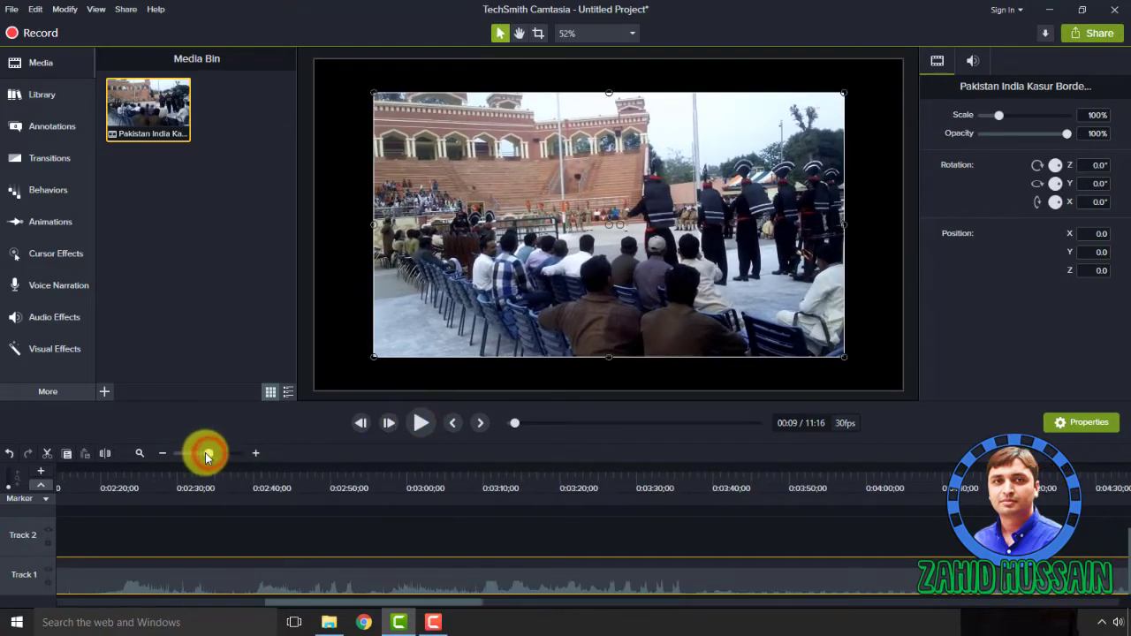
click(201, 454)
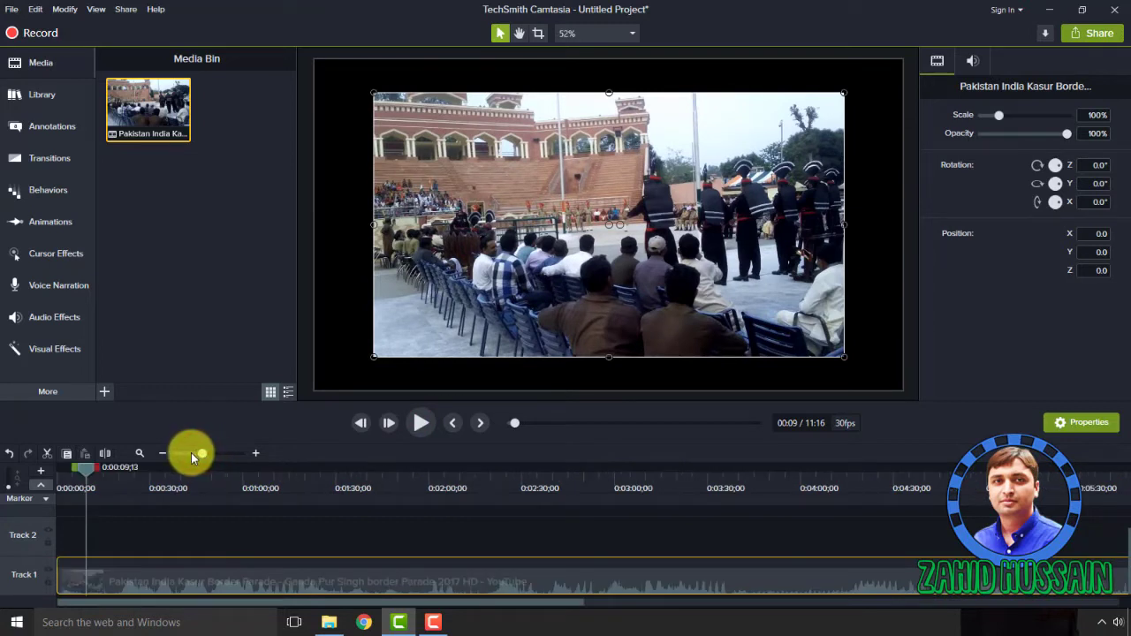
click(193, 456)
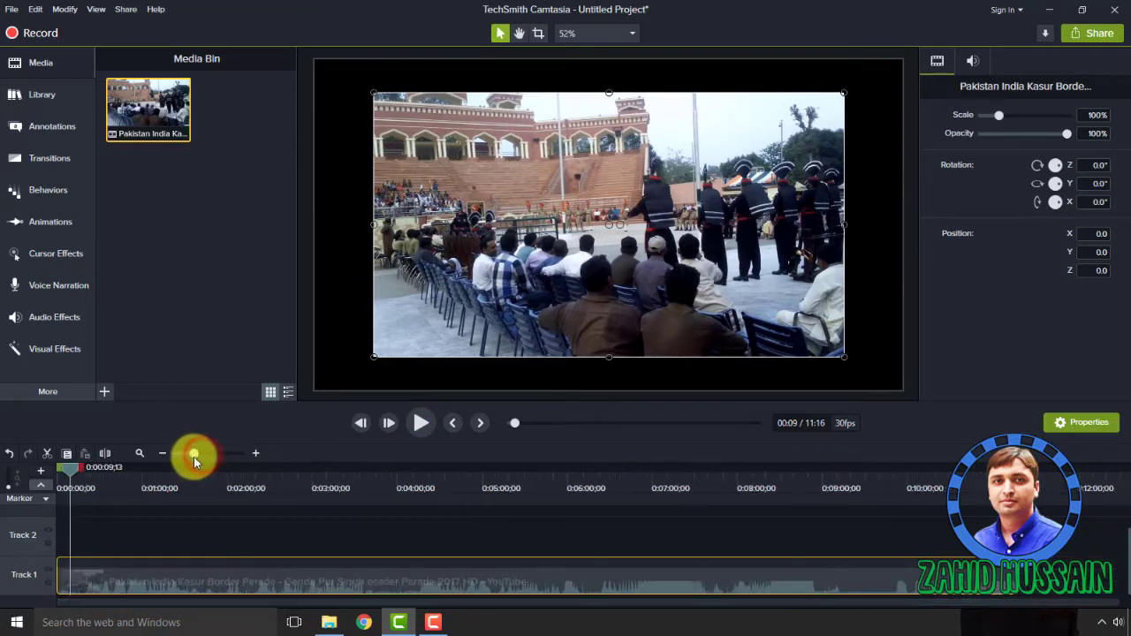
click(194, 457)
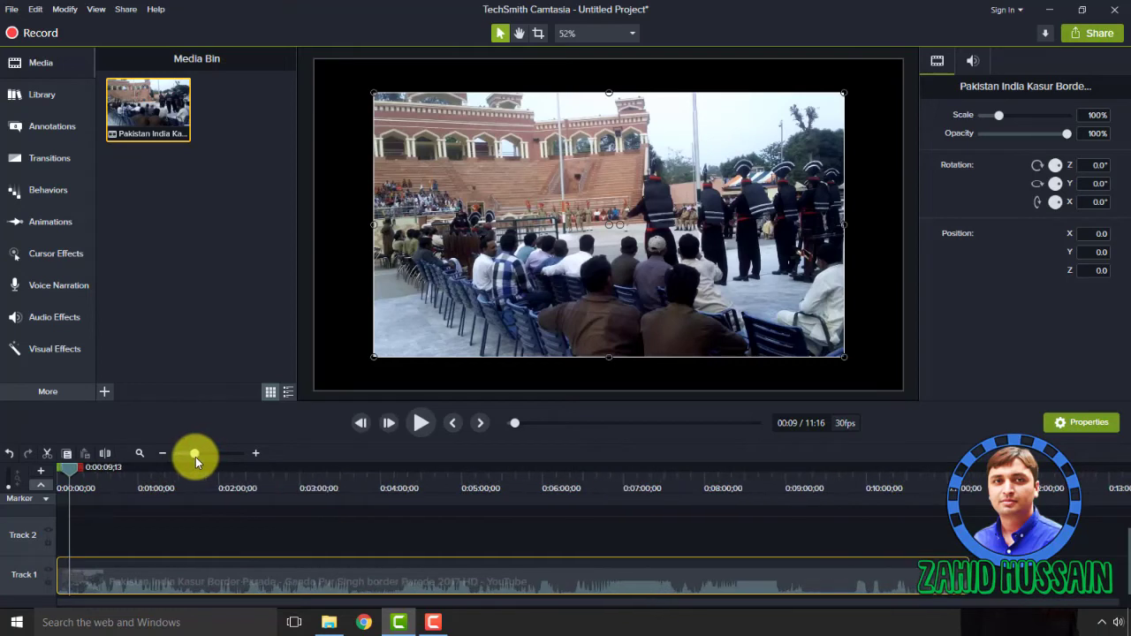
click(424, 426)
click(422, 425)
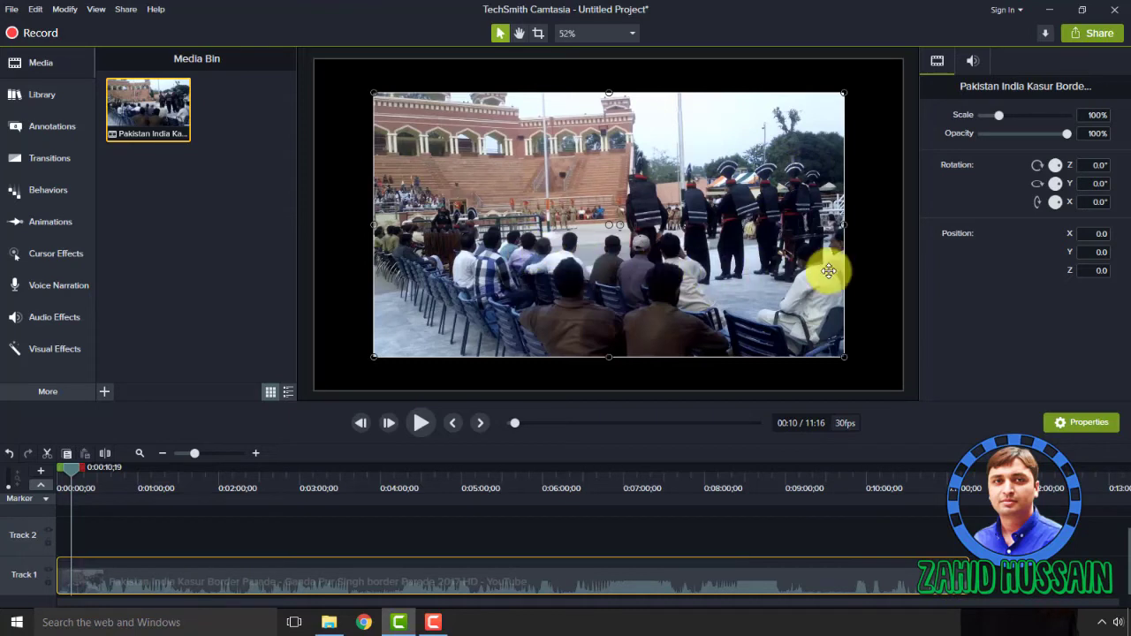
click(50, 221)
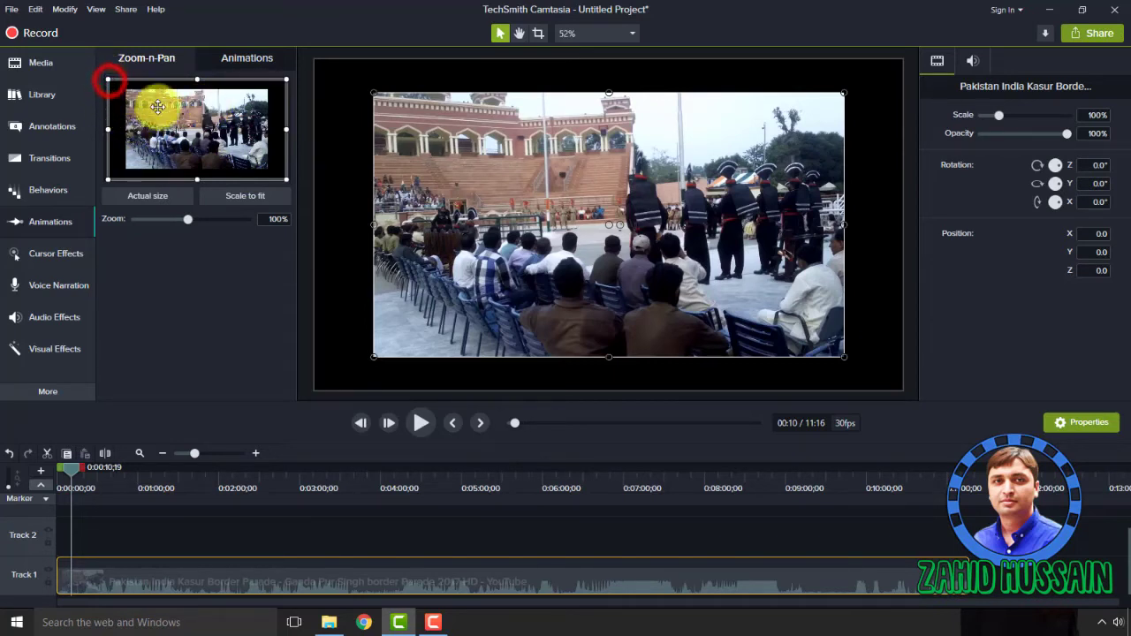
drag(108, 81, 217, 127)
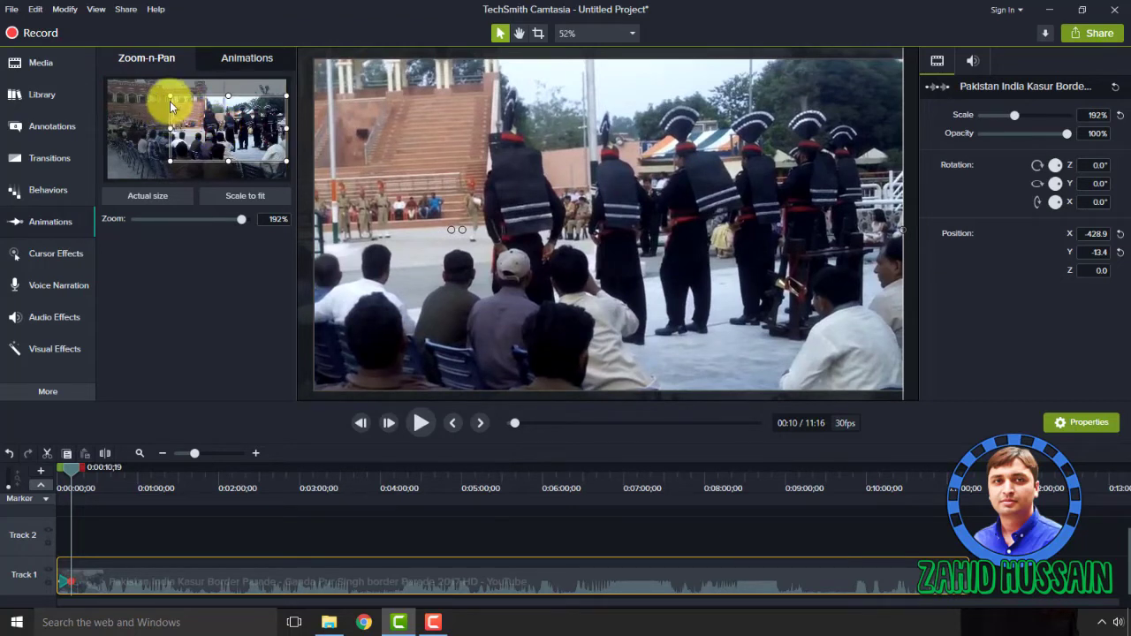
drag(169, 96, 162, 91)
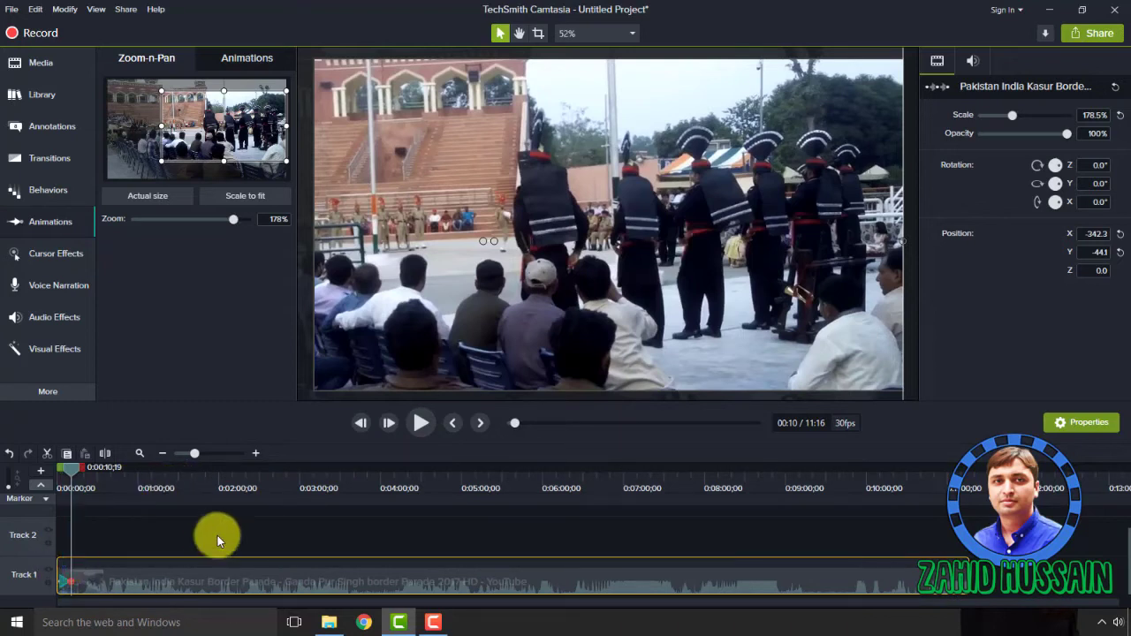
- Add a second Zoom-n-Pan animation at about 30 seconds that widens the view to the whole scene at 125% zoom
click(423, 424)
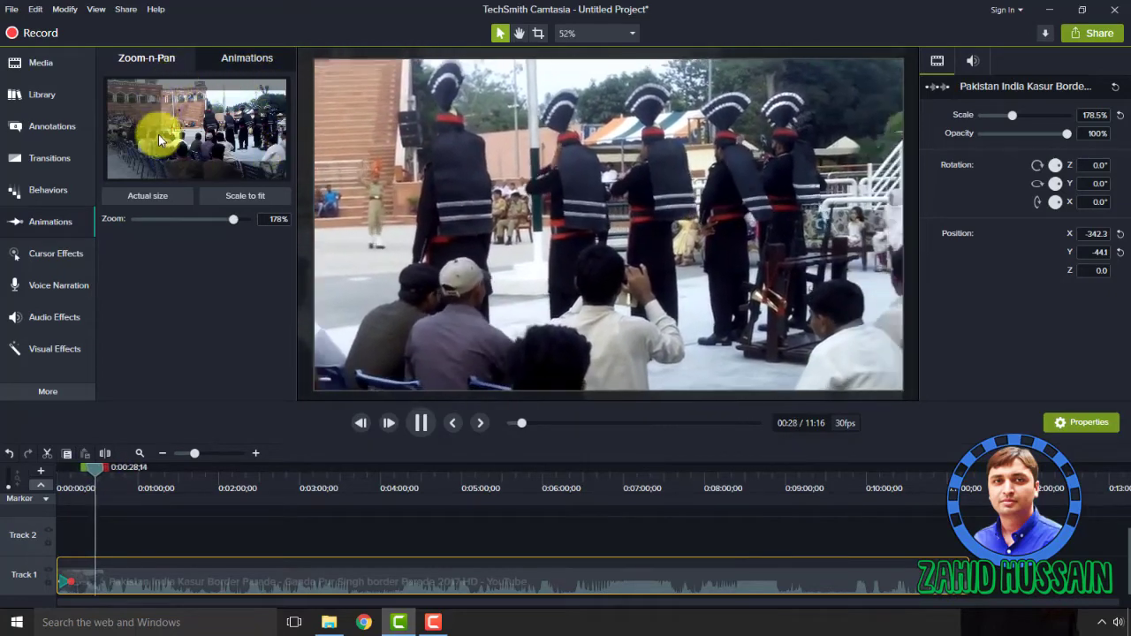
click(424, 422)
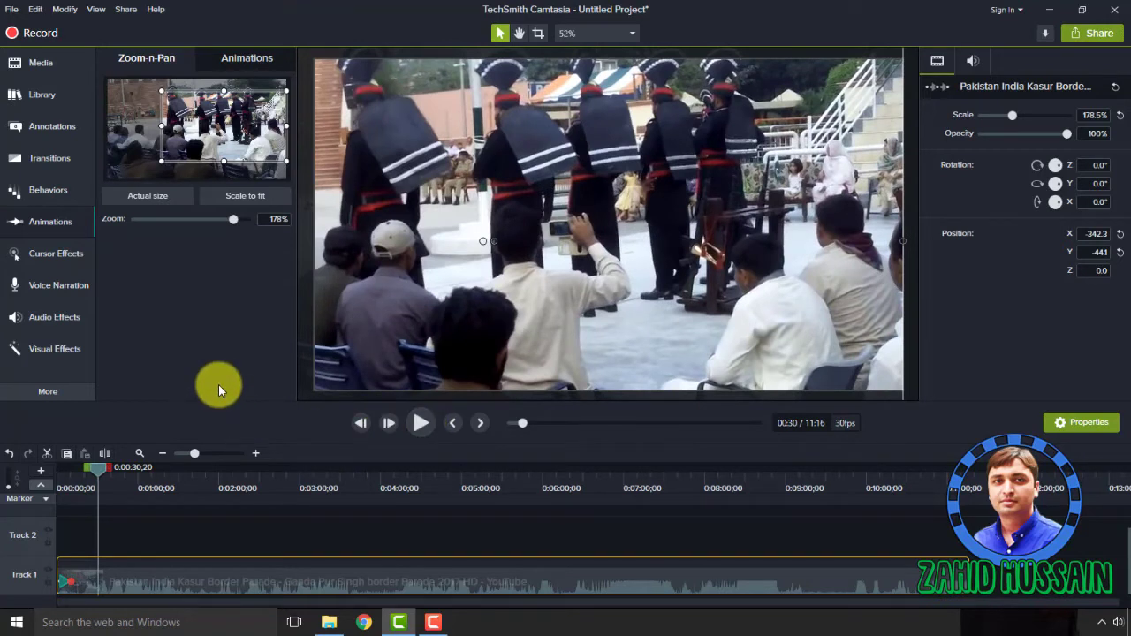
drag(245, 118, 245, 136)
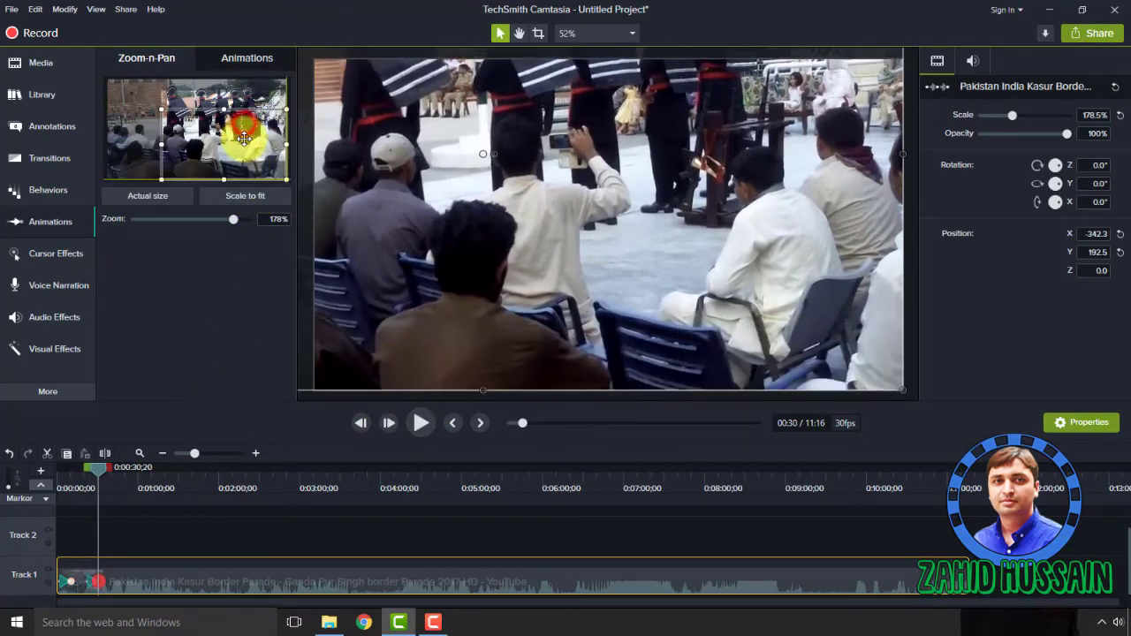
drag(159, 113, 107, 86)
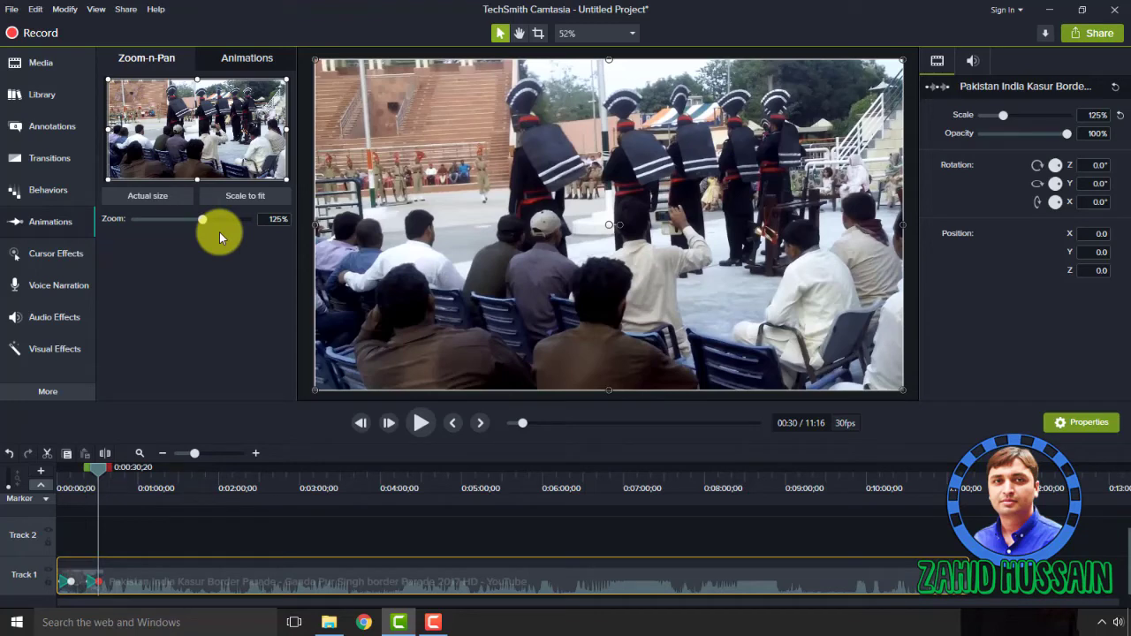
- Play the parade clip from its beginning to about 34 seconds to review both zoom animations
click(425, 427)
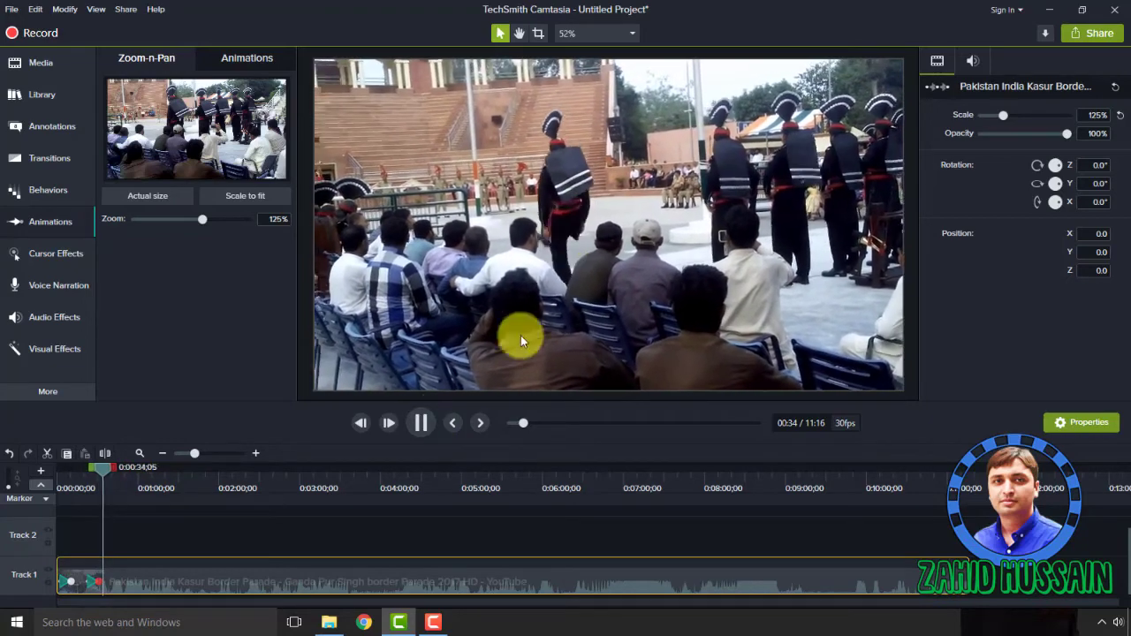
click(421, 421)
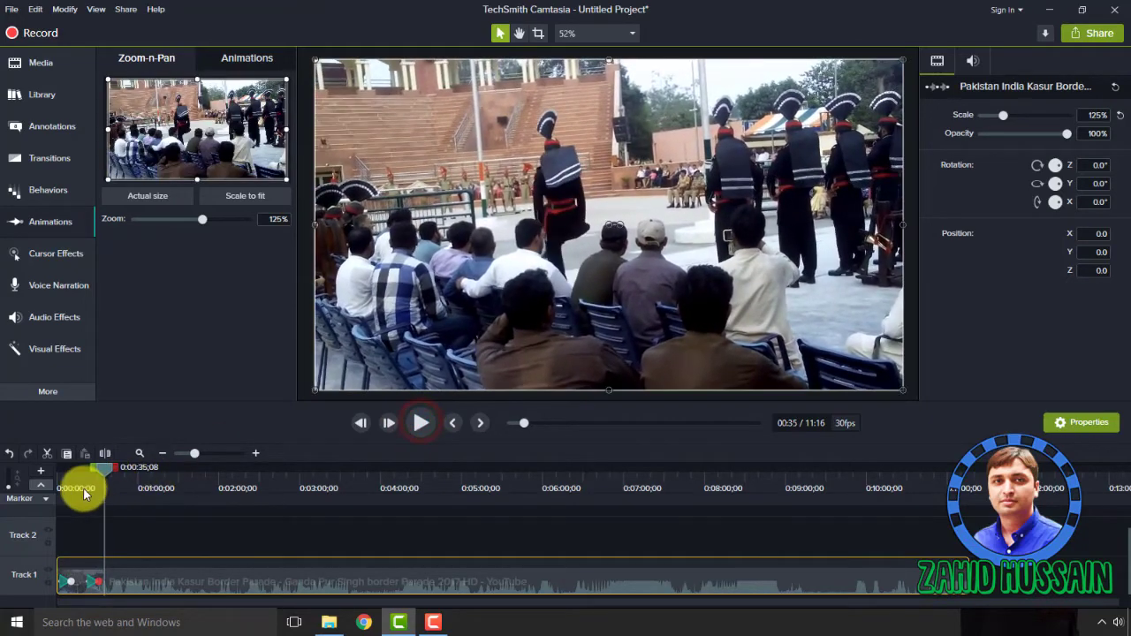
click(60, 478)
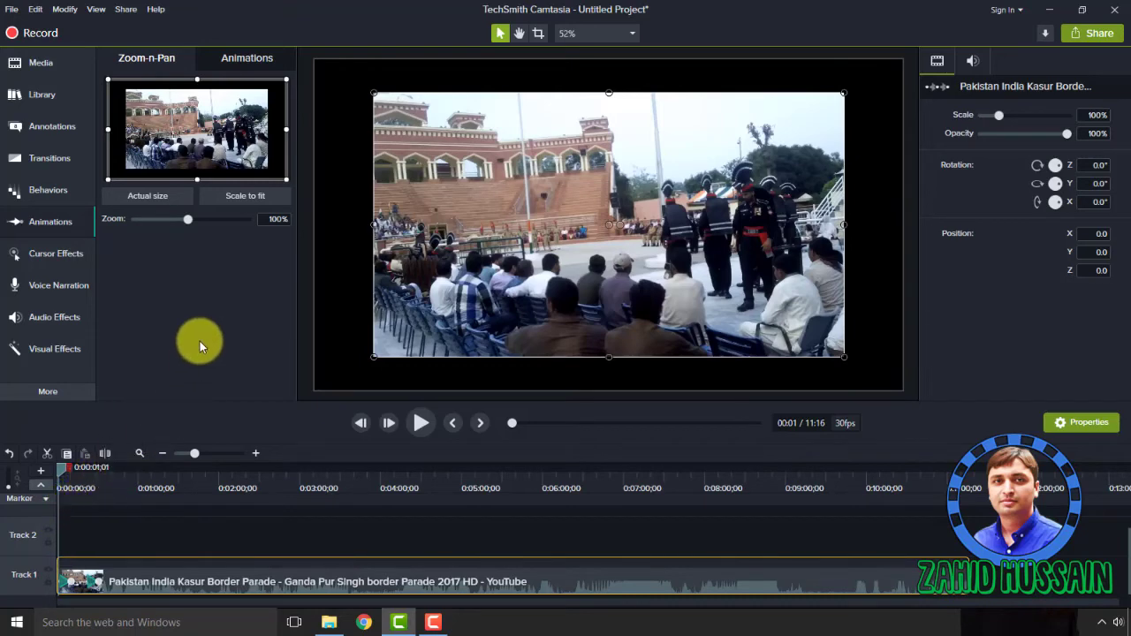
click(423, 424)
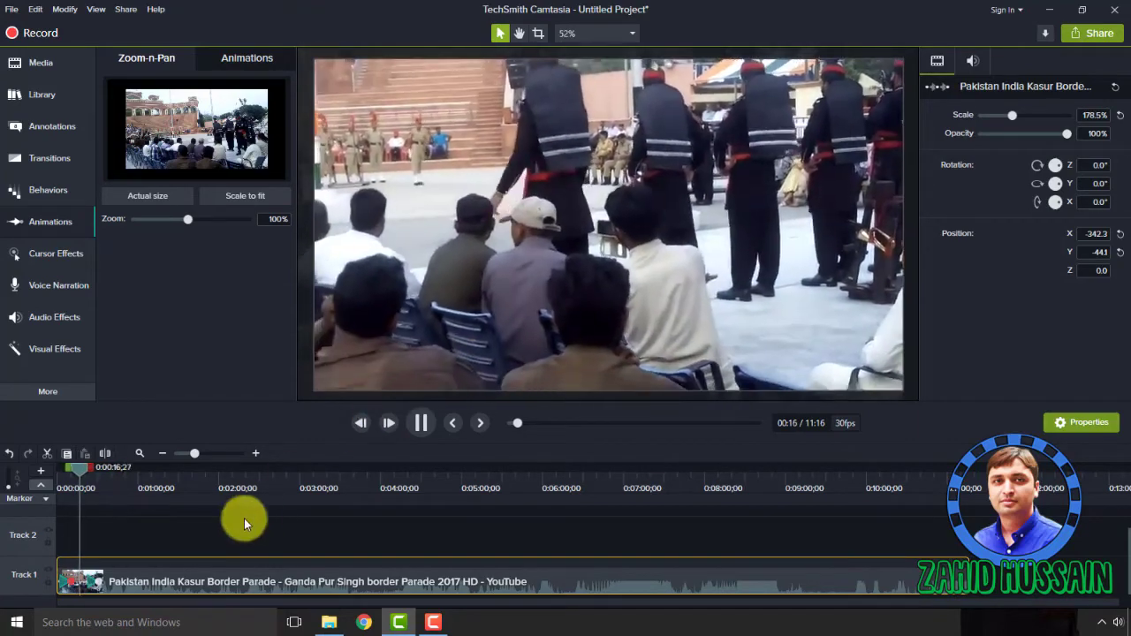
click(136, 499)
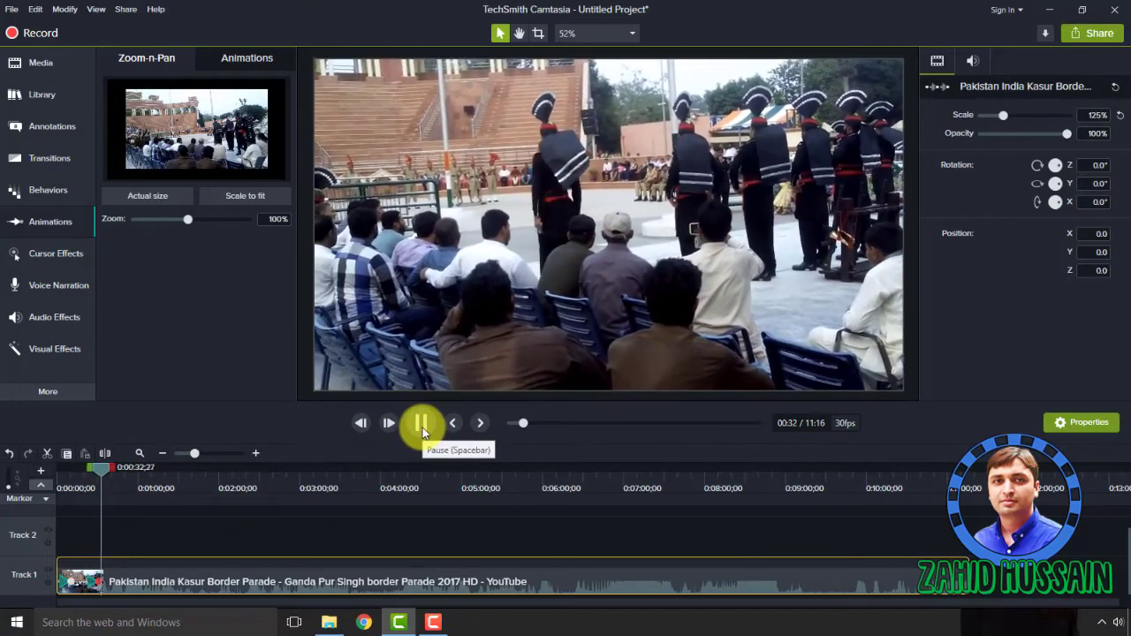
click(421, 425)
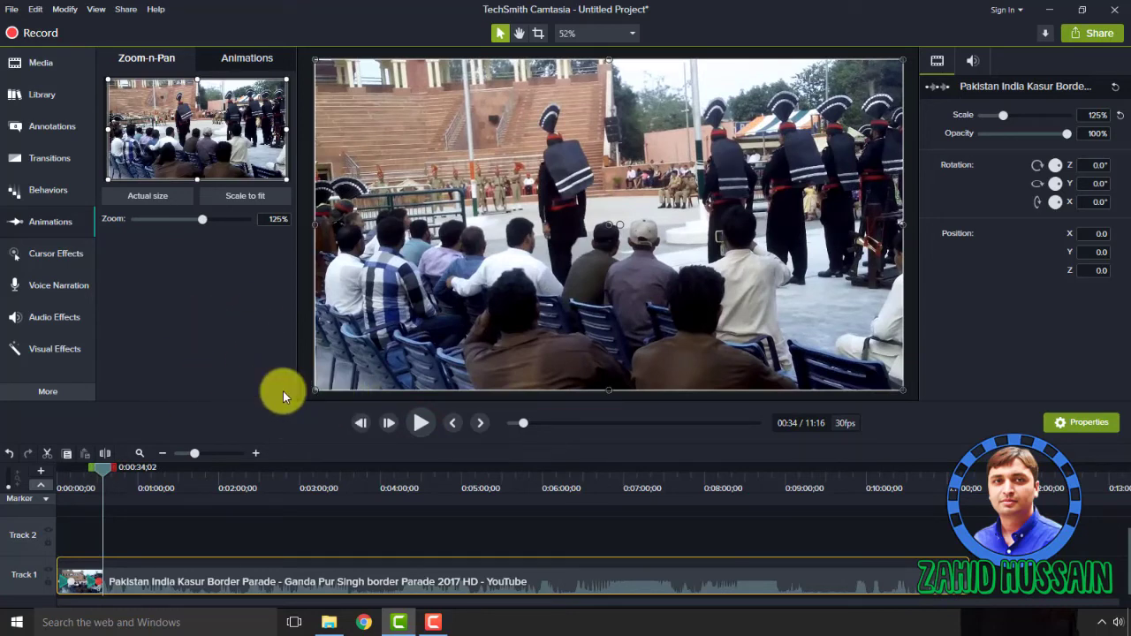
- Replace the parade clip on Track 1 with the Learn Filmora Video Editing video imported from the Filmora Video Editor folder
click(396, 574)
key(Delete)
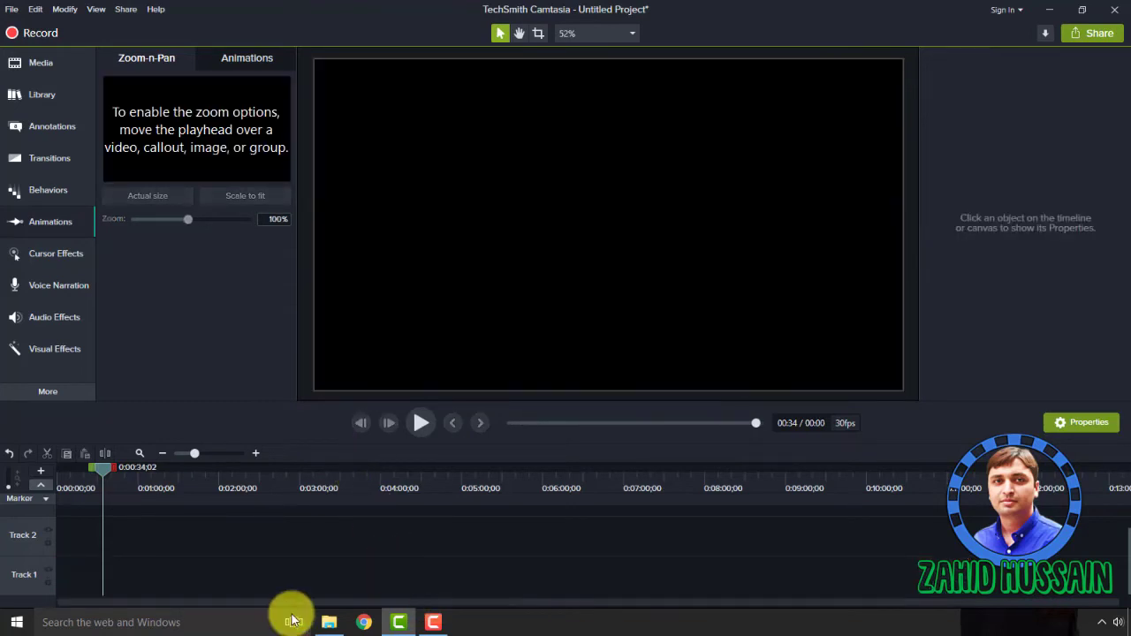
click(329, 619)
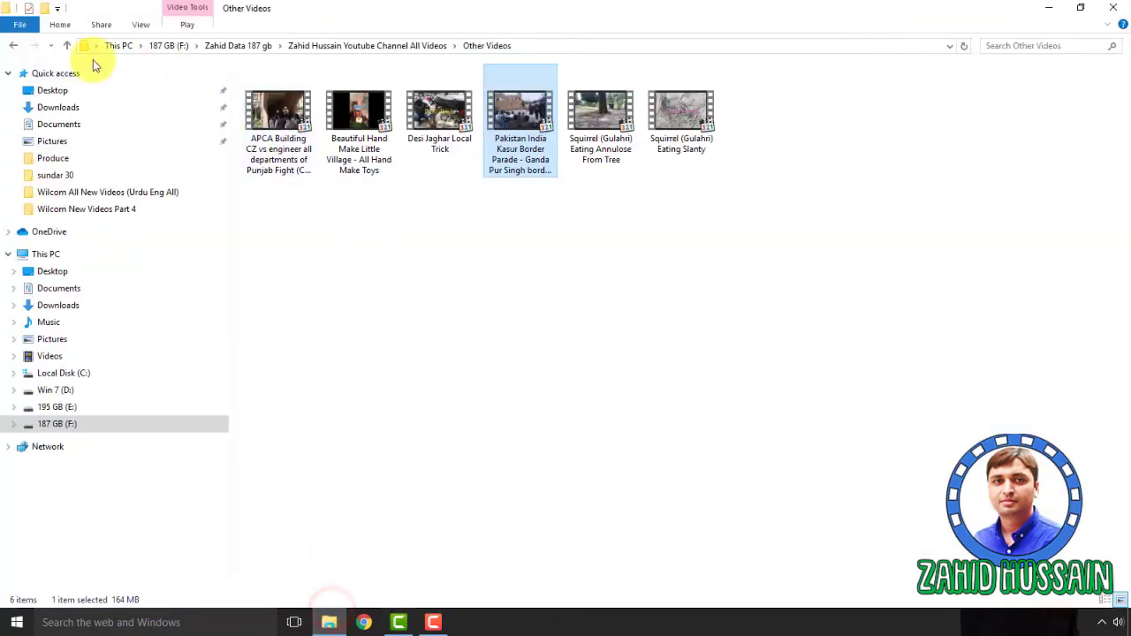
click(13, 45)
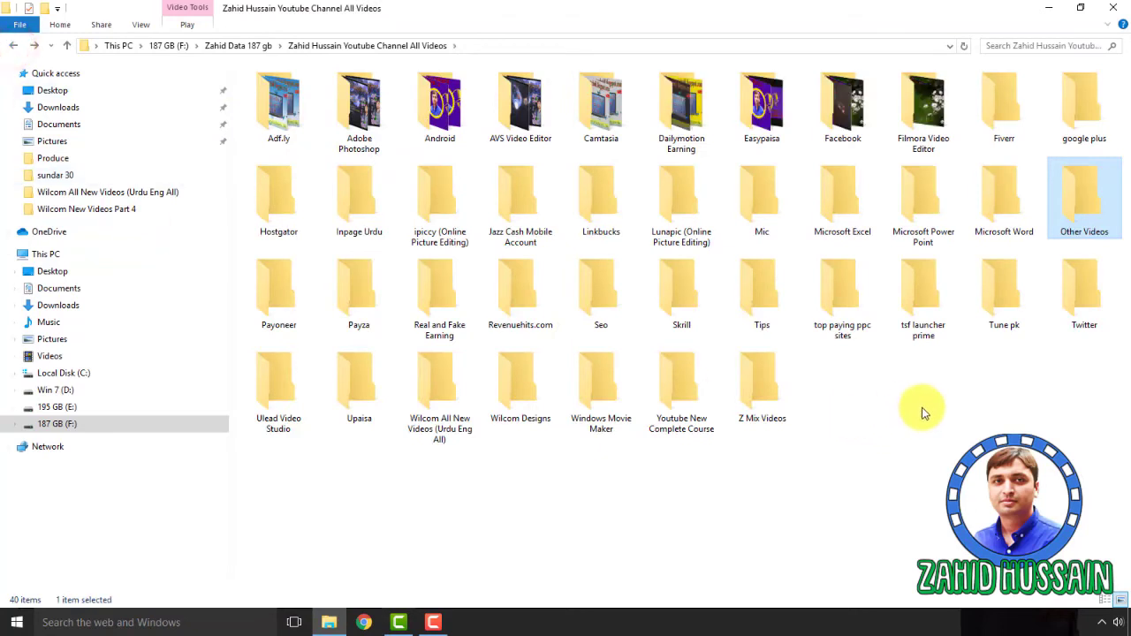
double_click(933, 99)
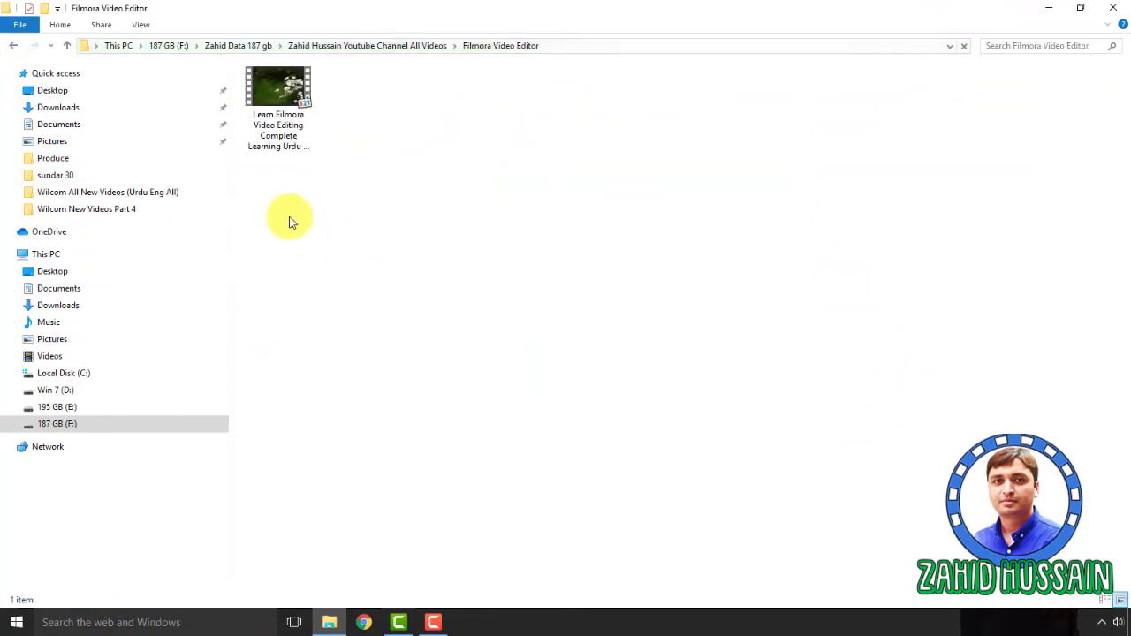
drag(276, 92, 197, 320)
click(54, 62)
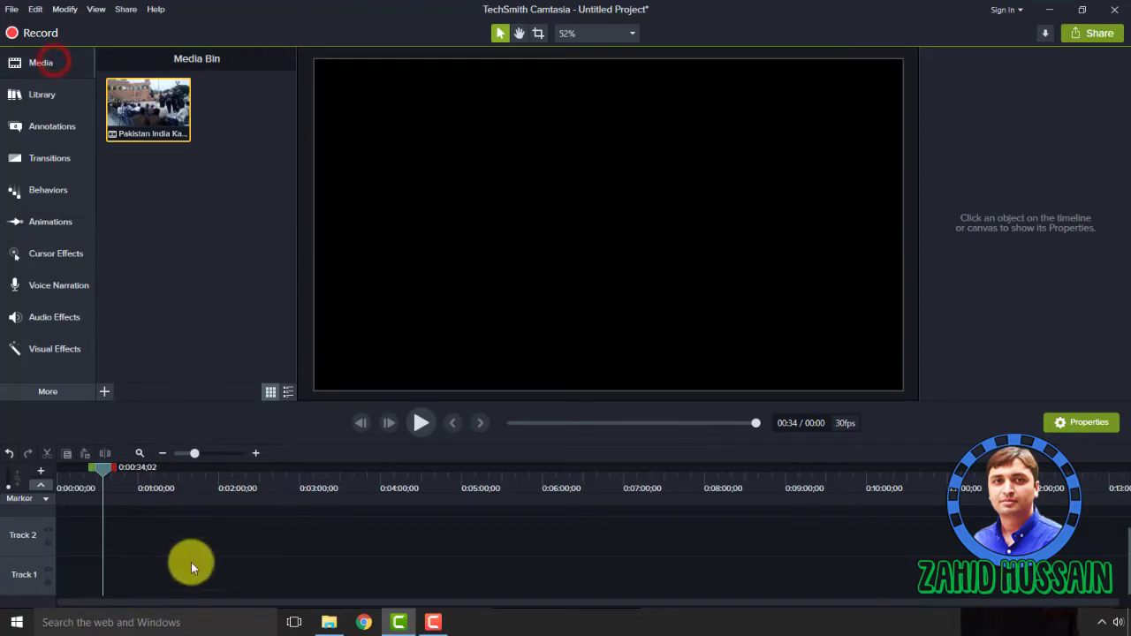
click(328, 622)
drag(278, 95, 255, 438)
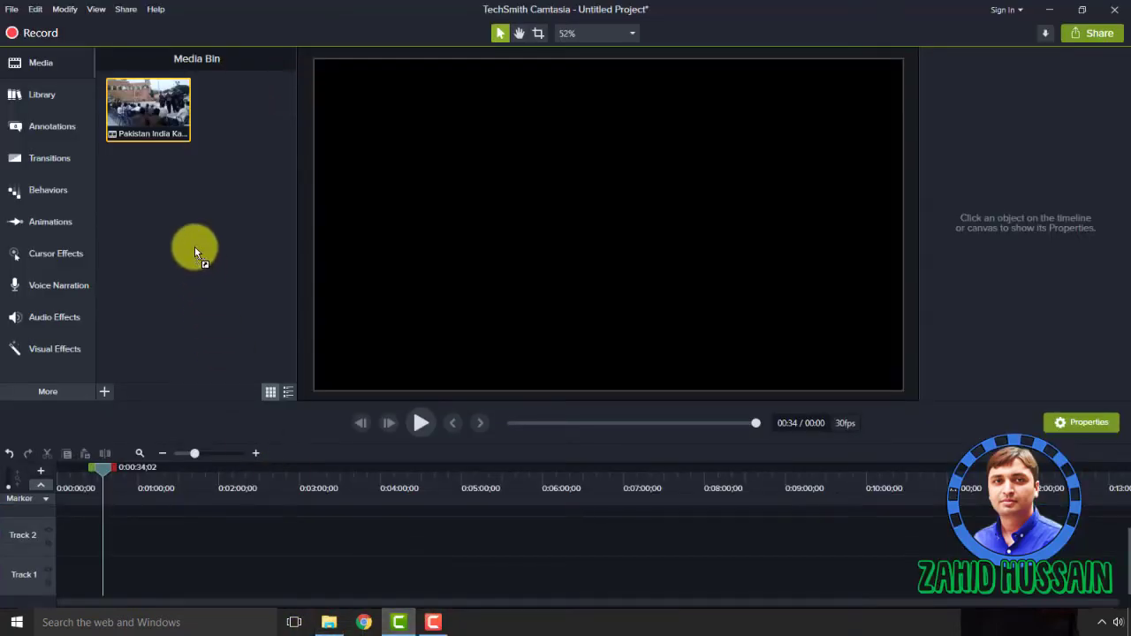
drag(194, 246, 194, 246)
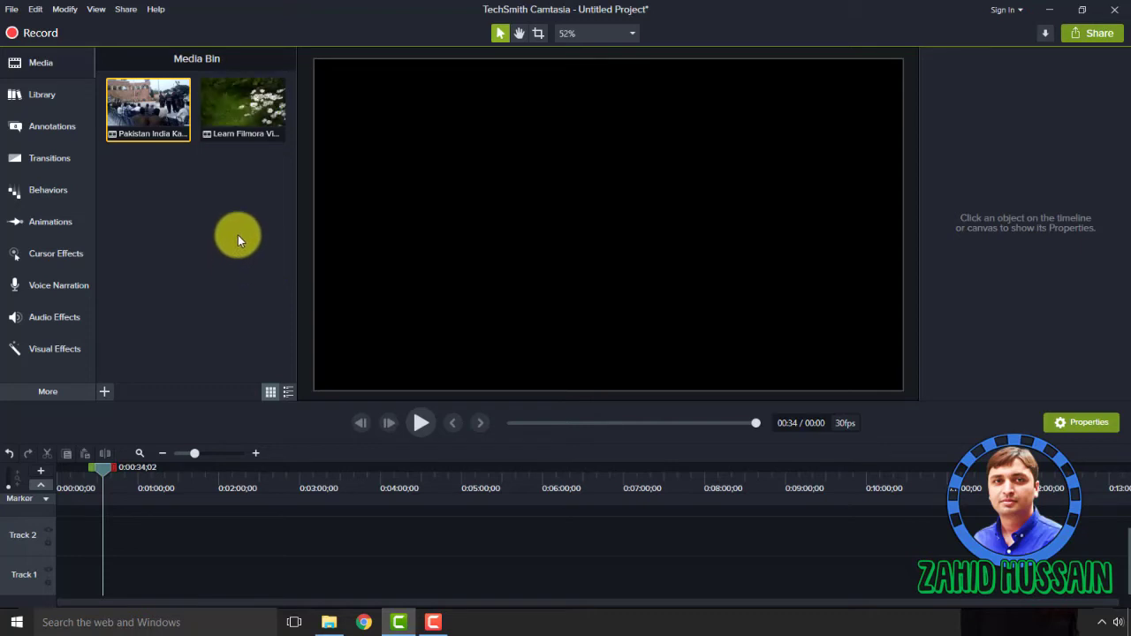
drag(245, 106, 53, 578)
- Add timeline markers at about 4:26 and 5:23 and play the Filmora clip from the second marker
click(268, 487)
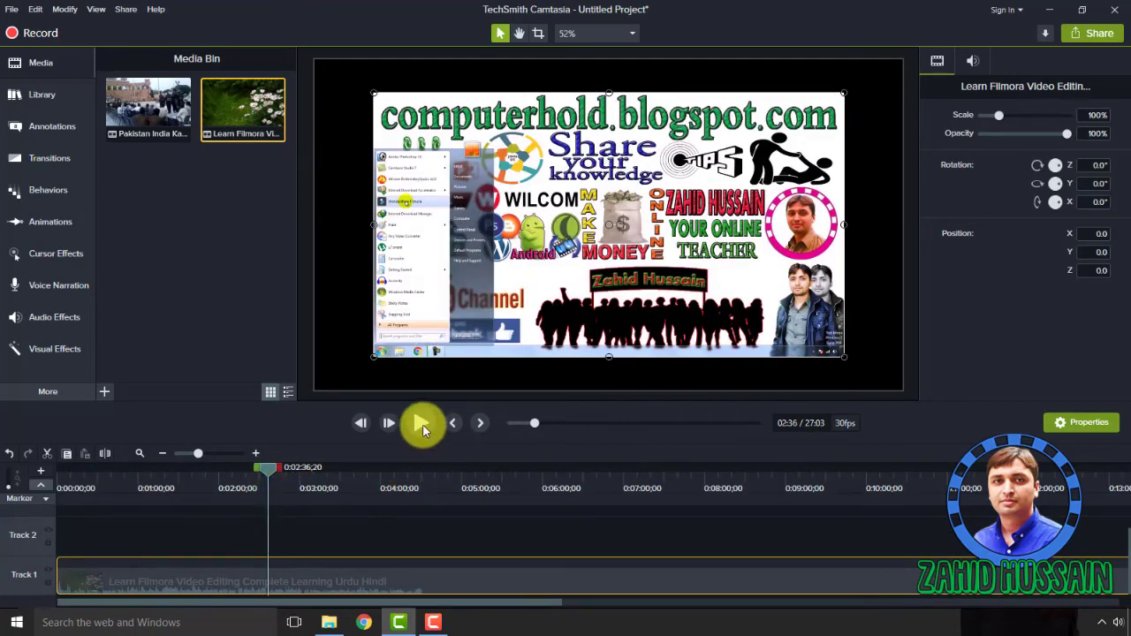
click(416, 500)
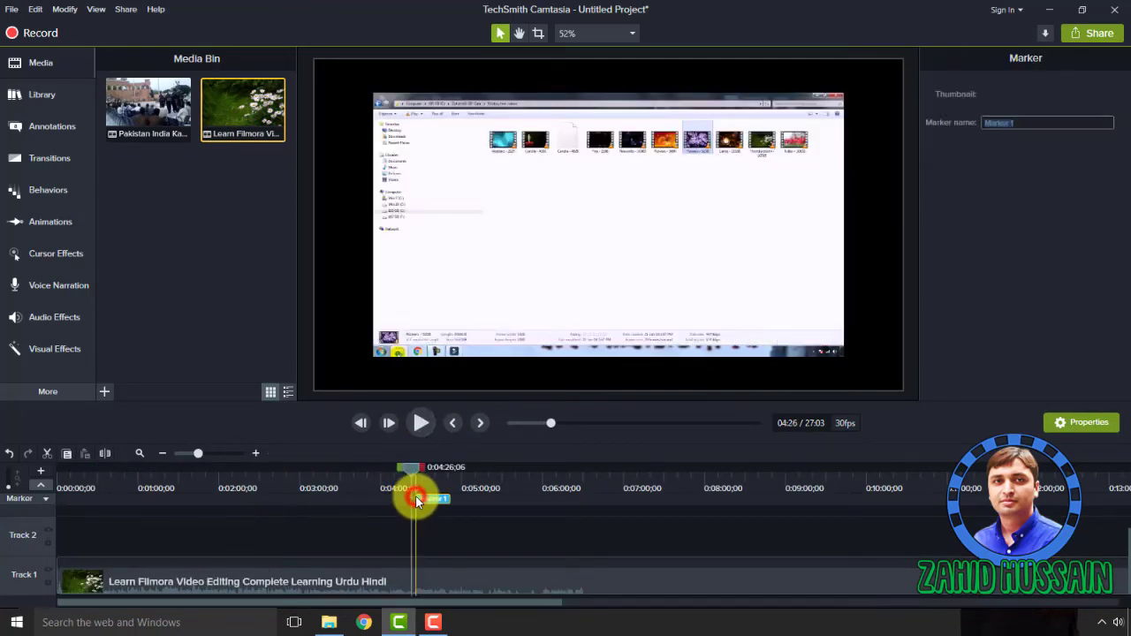
click(494, 500)
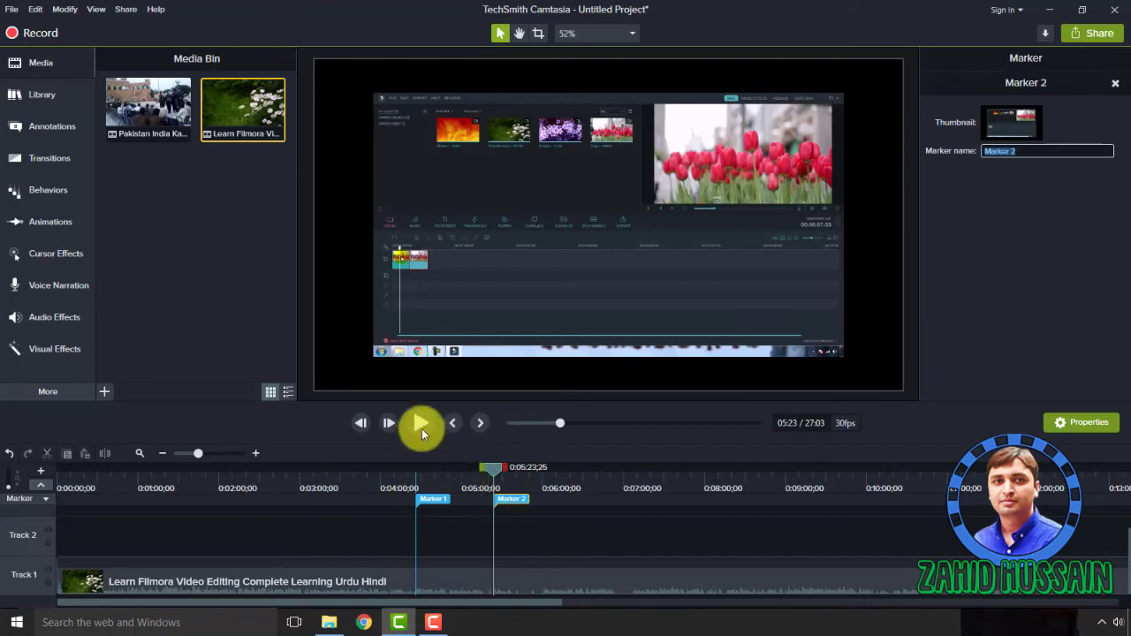
click(420, 422)
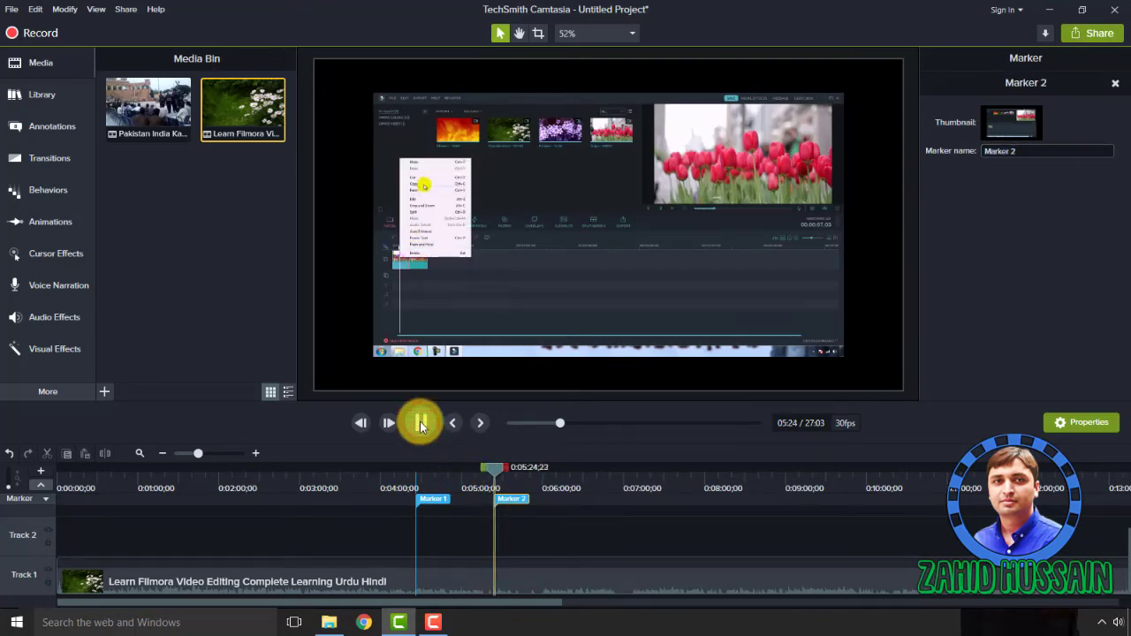
- Pause at about 5:25 and add a Zoom-n-Pan animation framing the context menu and lower-left timeline area at 189% zoom
click(419, 422)
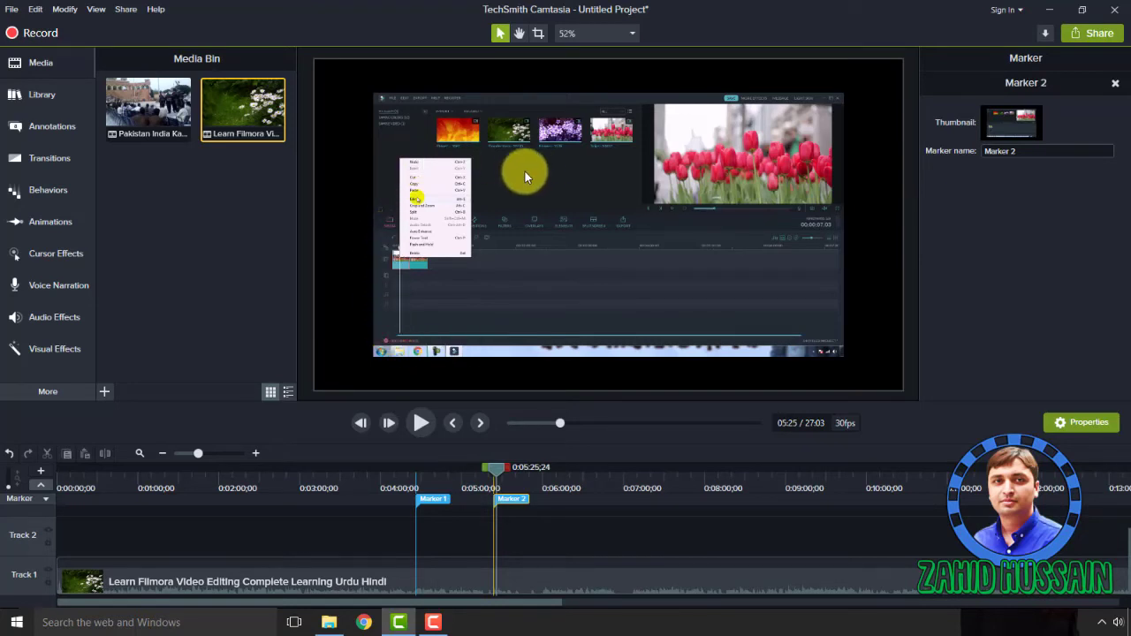
click(44, 222)
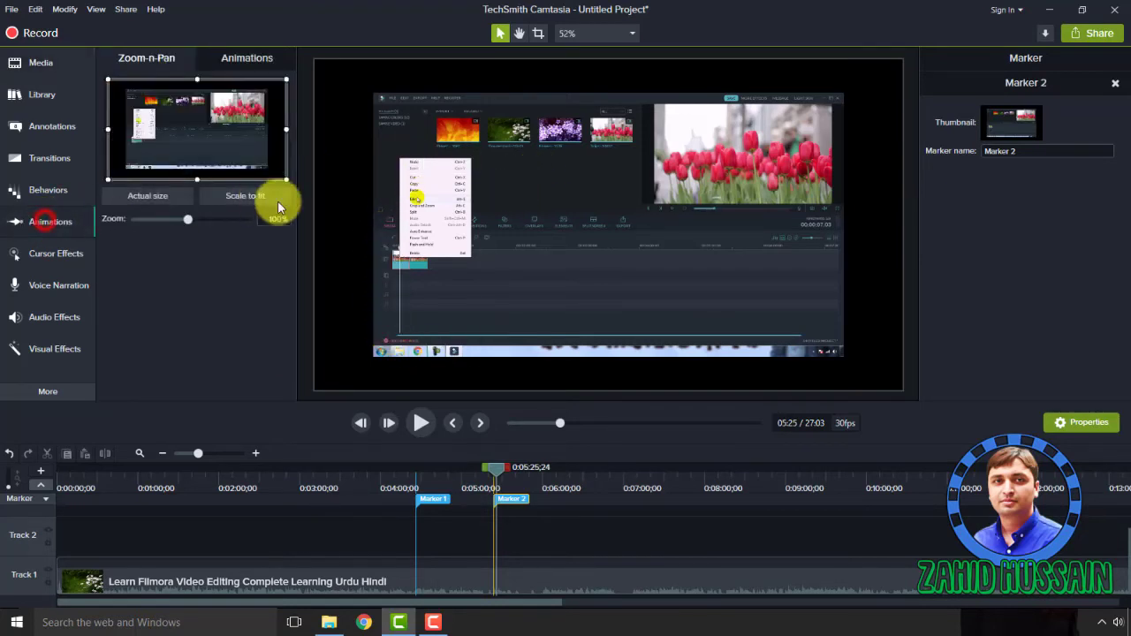
drag(286, 179, 151, 113)
scroll(152, 115, down, 8)
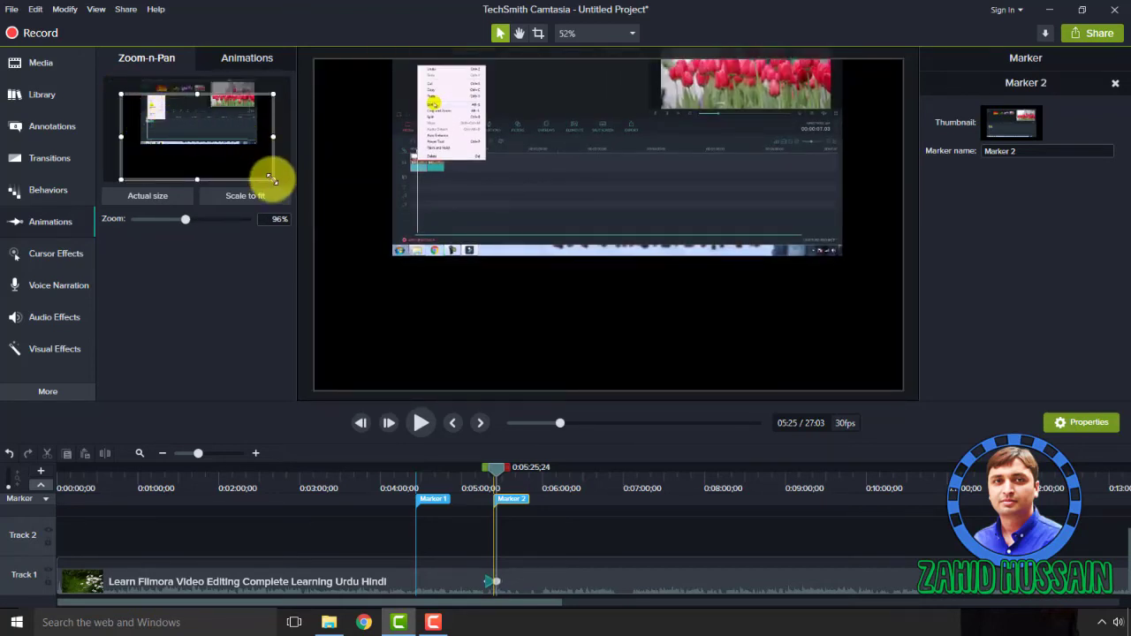
drag(271, 179, 264, 175)
drag(245, 139, 210, 106)
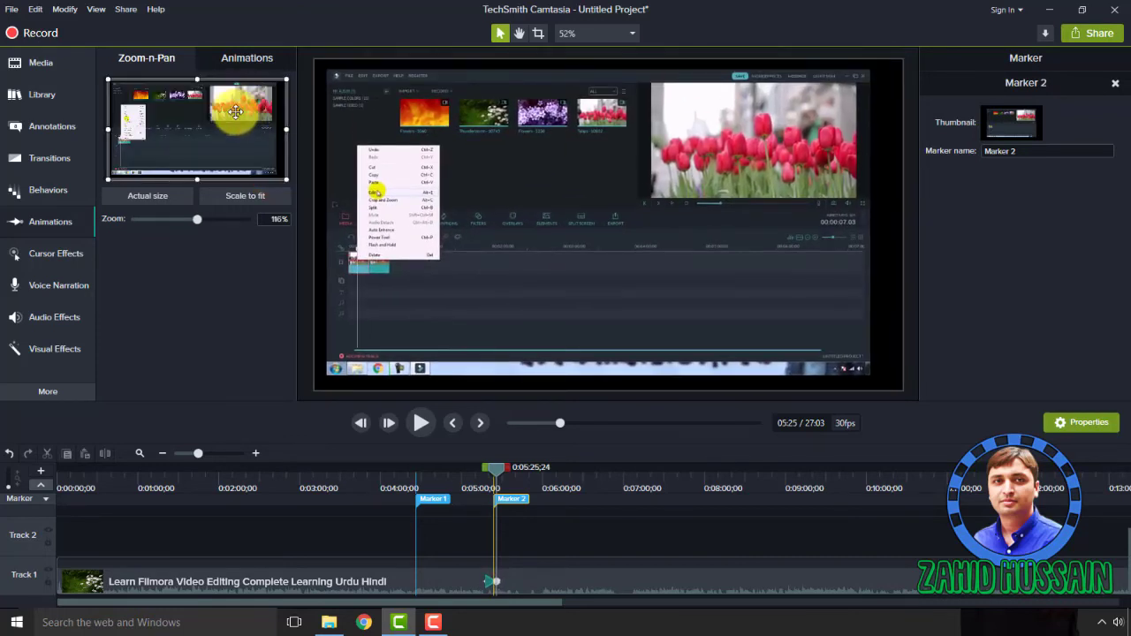
drag(285, 79, 173, 126)
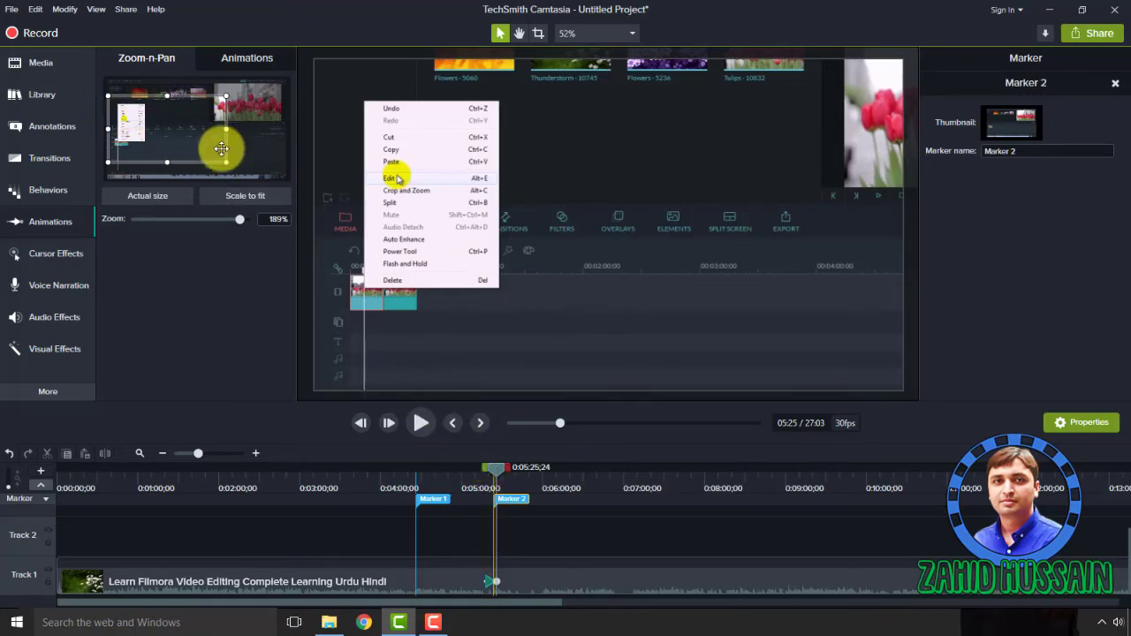
- Mute the computer's speakers while playing the Filmora clip onward, and pause at about 5:38
click(420, 423)
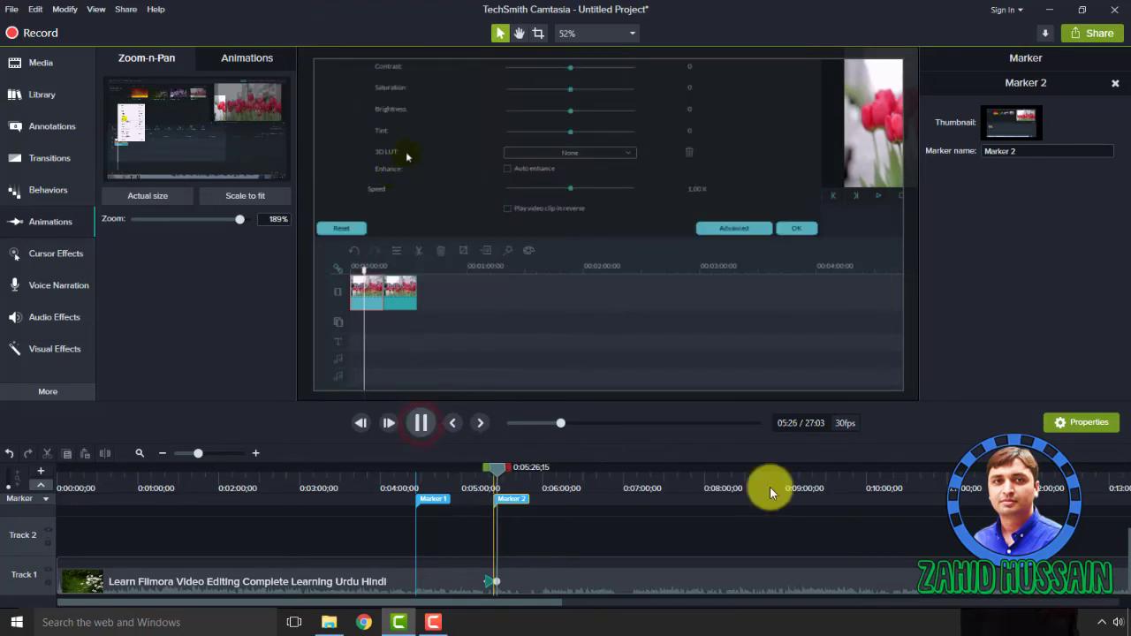
click(1117, 622)
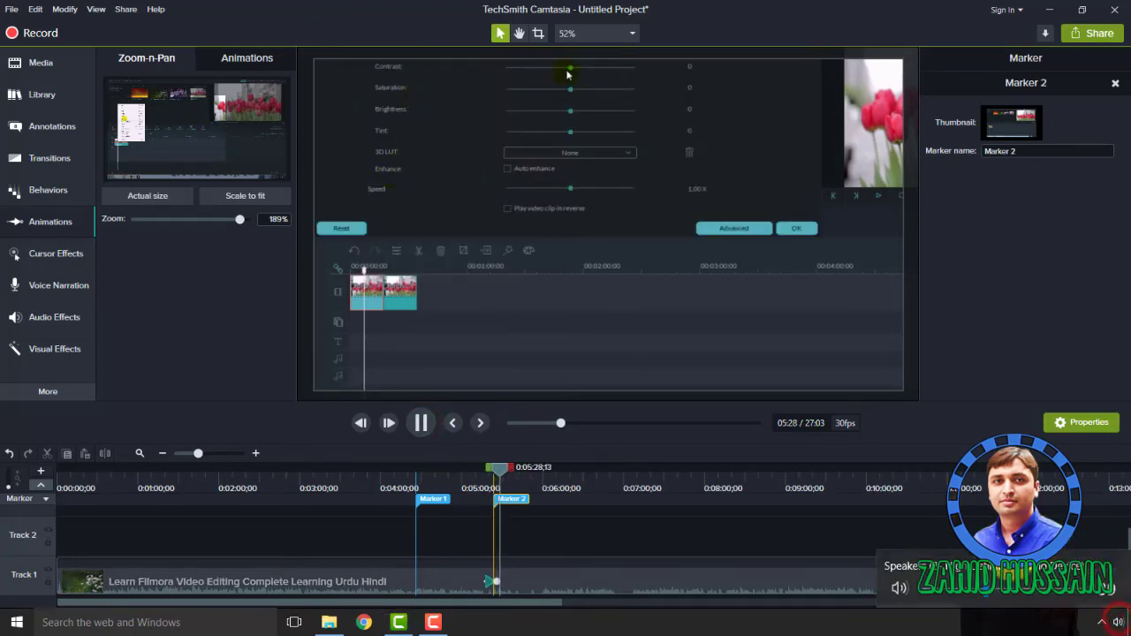
click(901, 587)
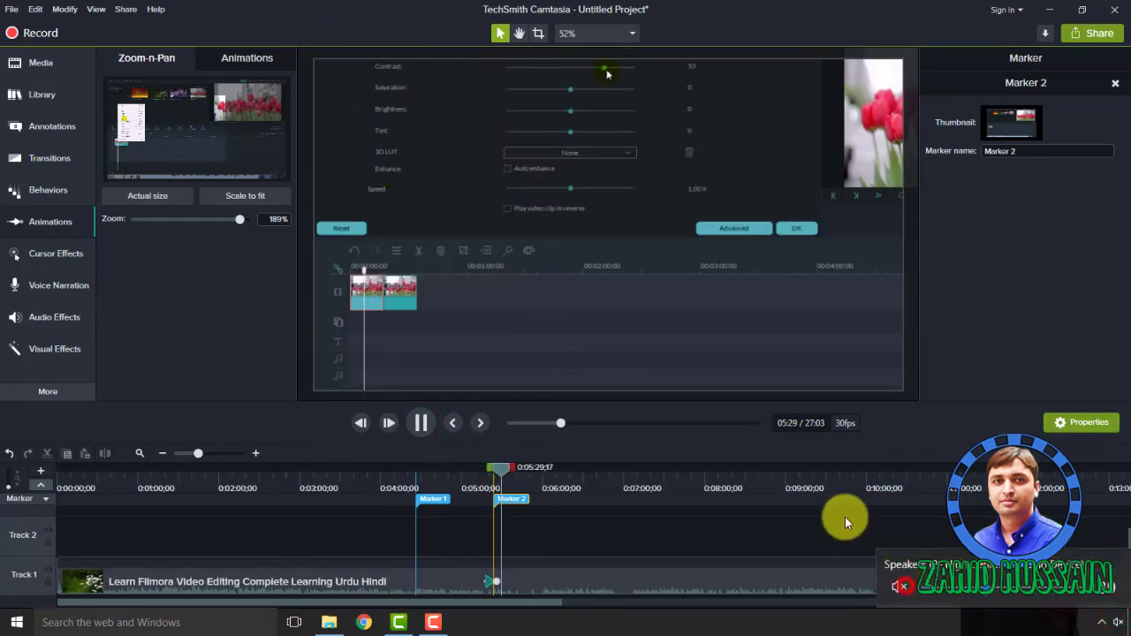
click(709, 453)
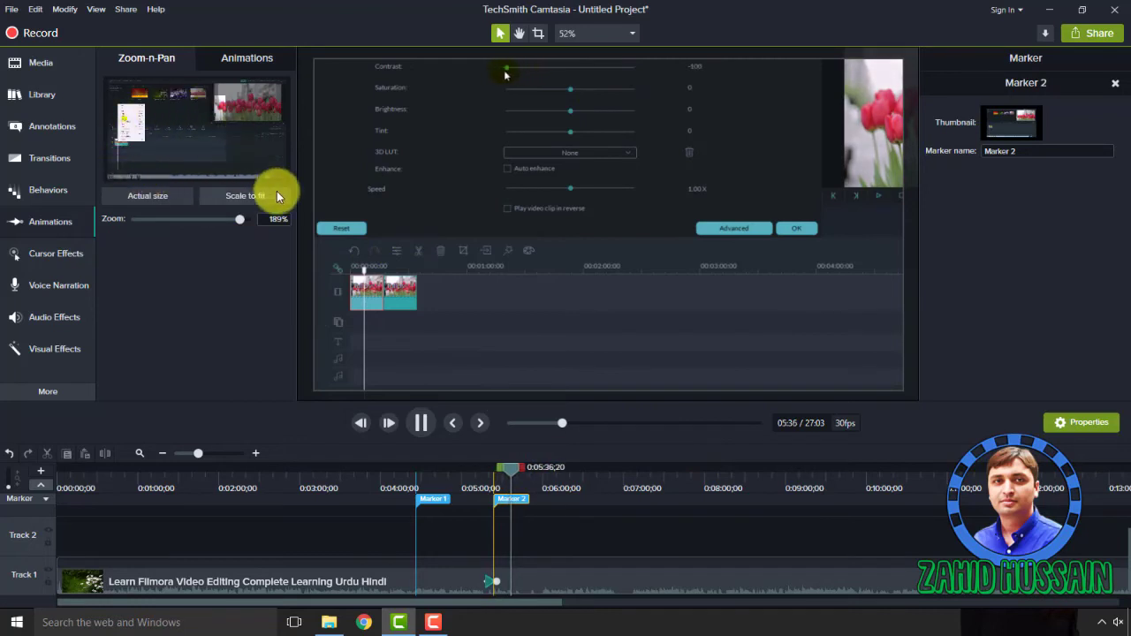
click(423, 423)
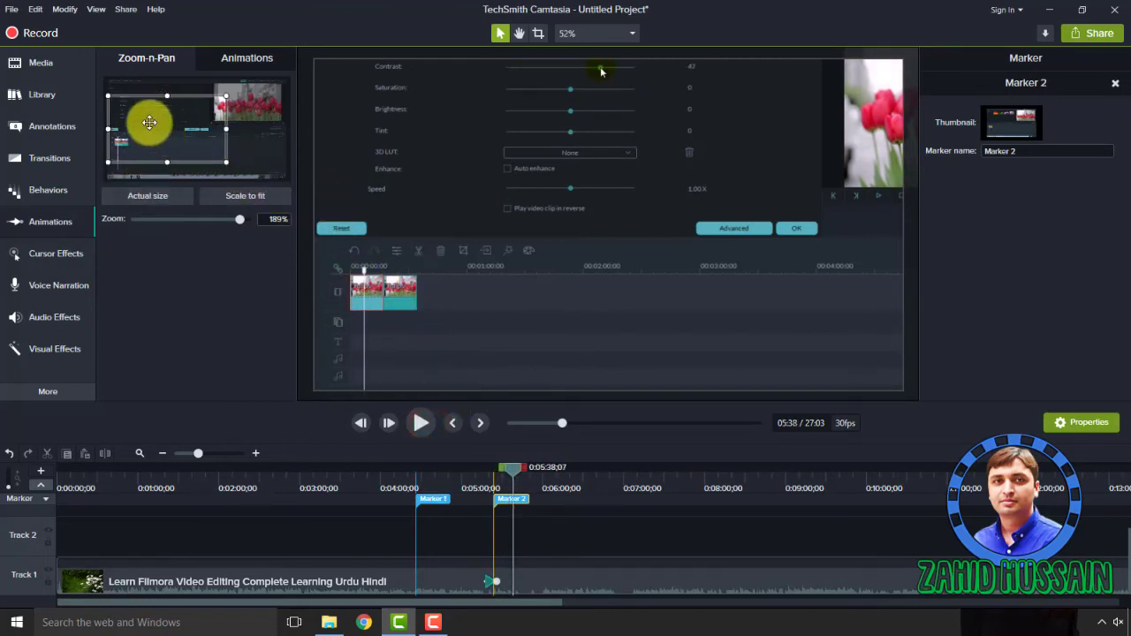
- Add a second Zoom-n-Pan animation at about 5:38 that widens the view to the whole recording, scaled to fit at 125%
drag(149, 116, 148, 99)
drag(228, 148, 283, 177)
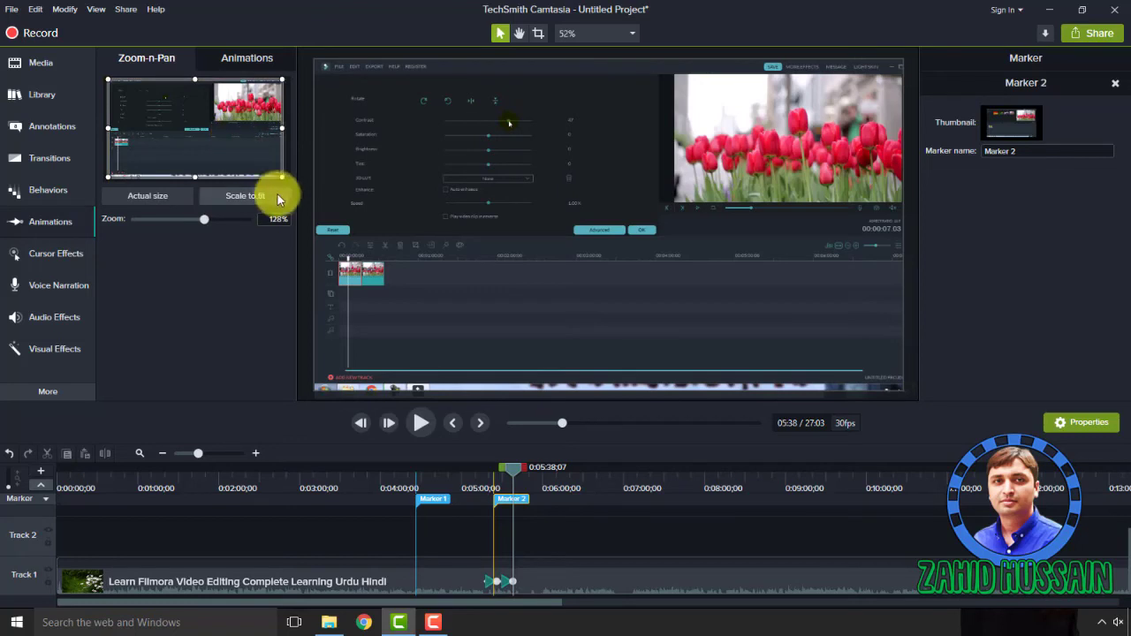
drag(283, 180, 284, 177)
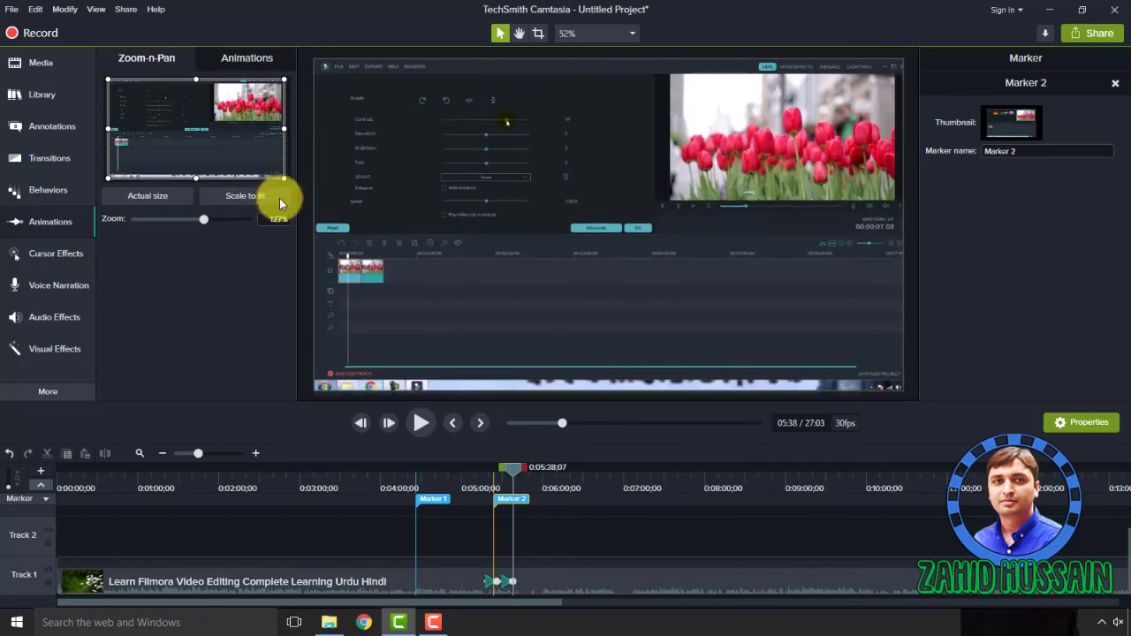
click(165, 201)
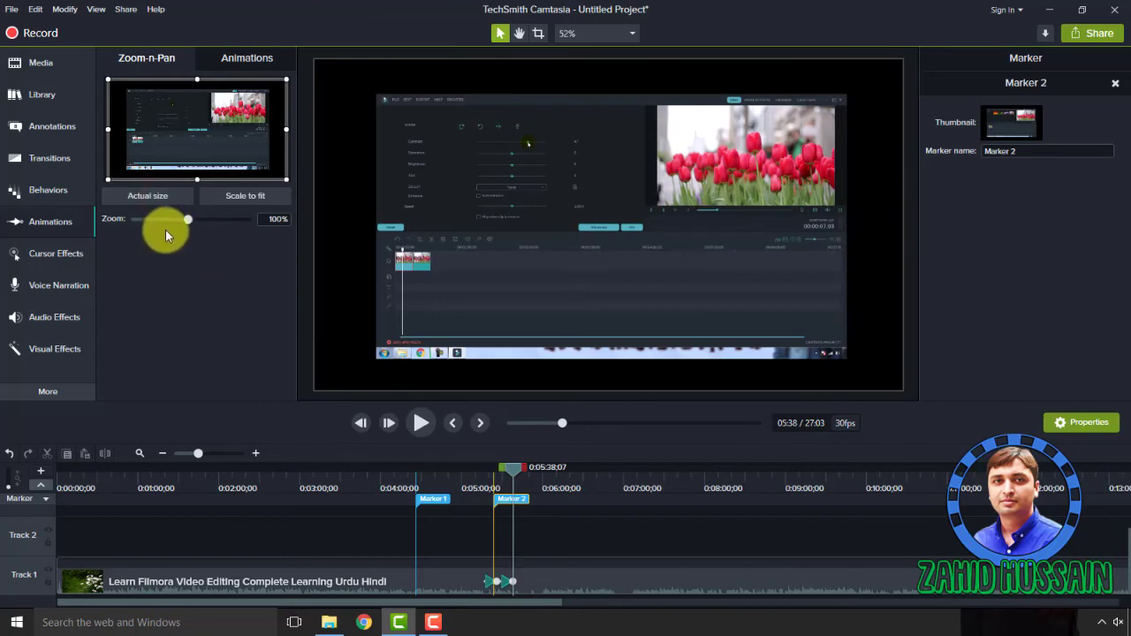
click(251, 197)
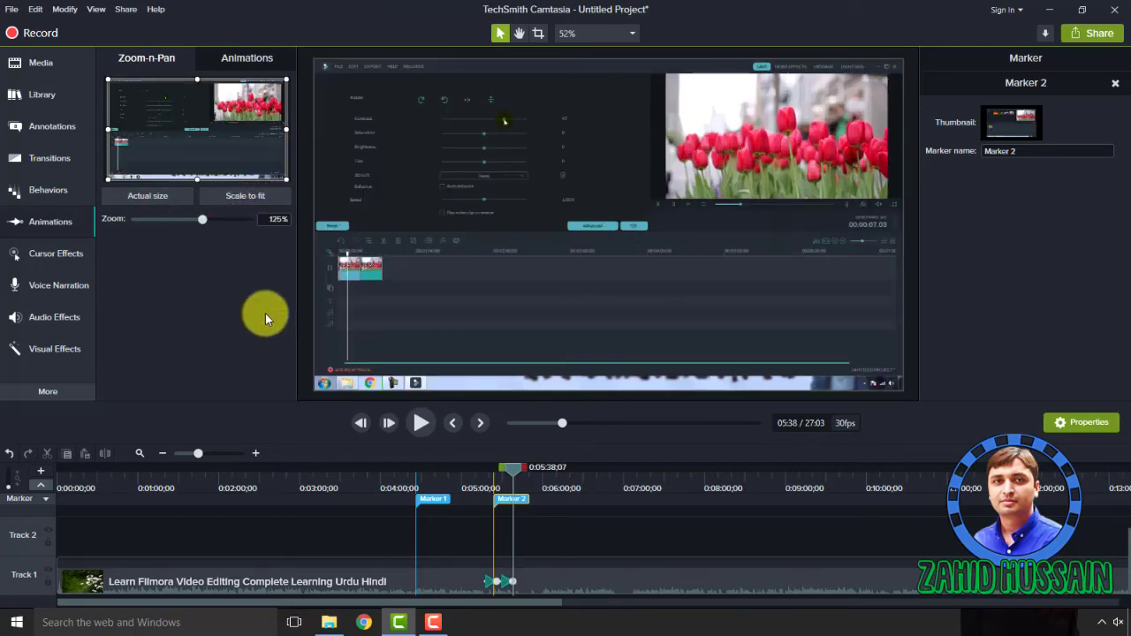
- Play the clip from about 5:18 to 5:39 to review both zoom animations, and minimize the editor window
click(486, 479)
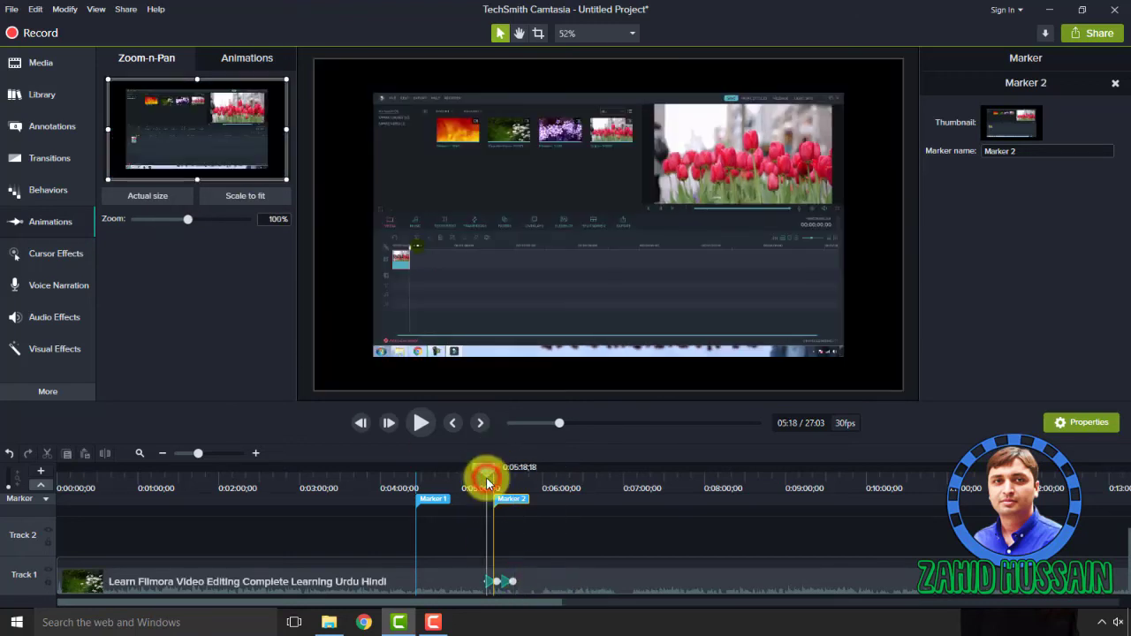
click(416, 424)
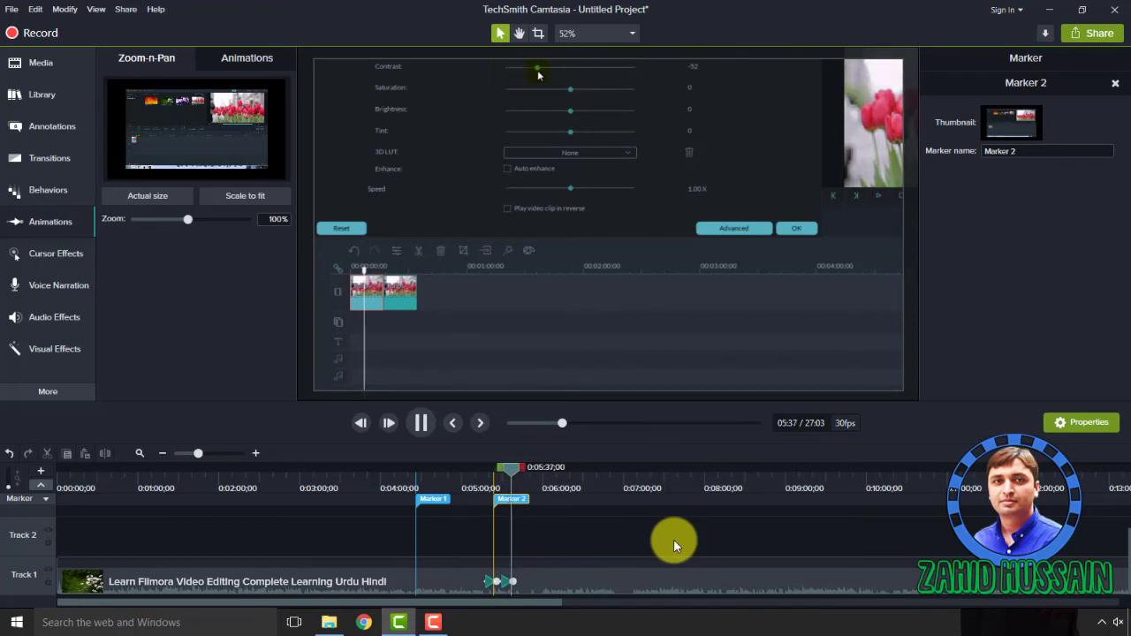
click(420, 422)
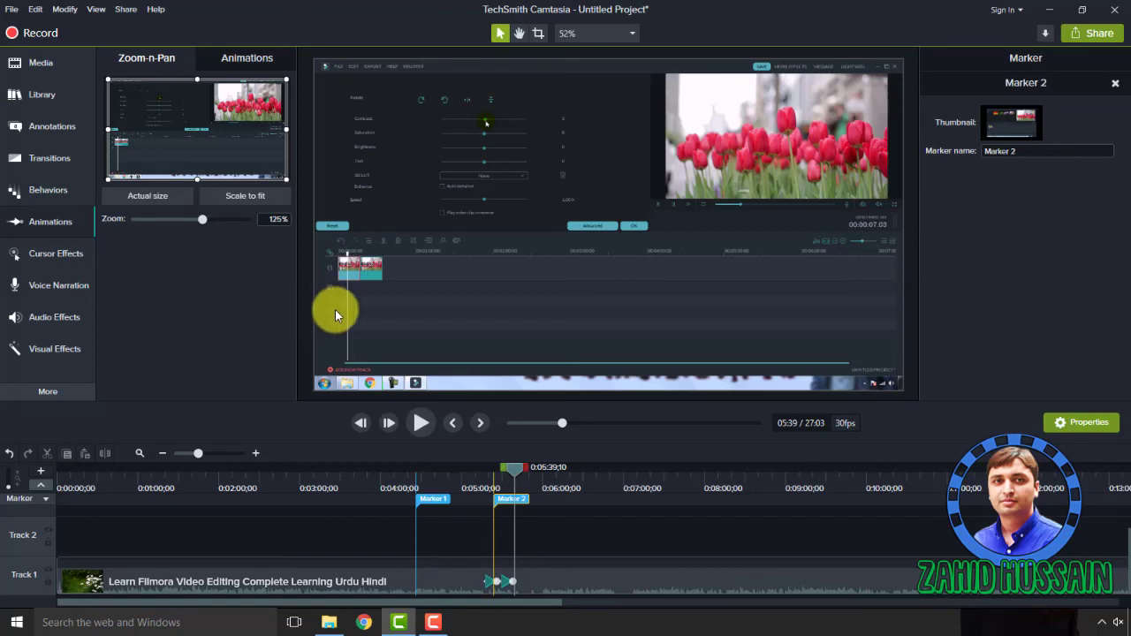
click(1049, 9)
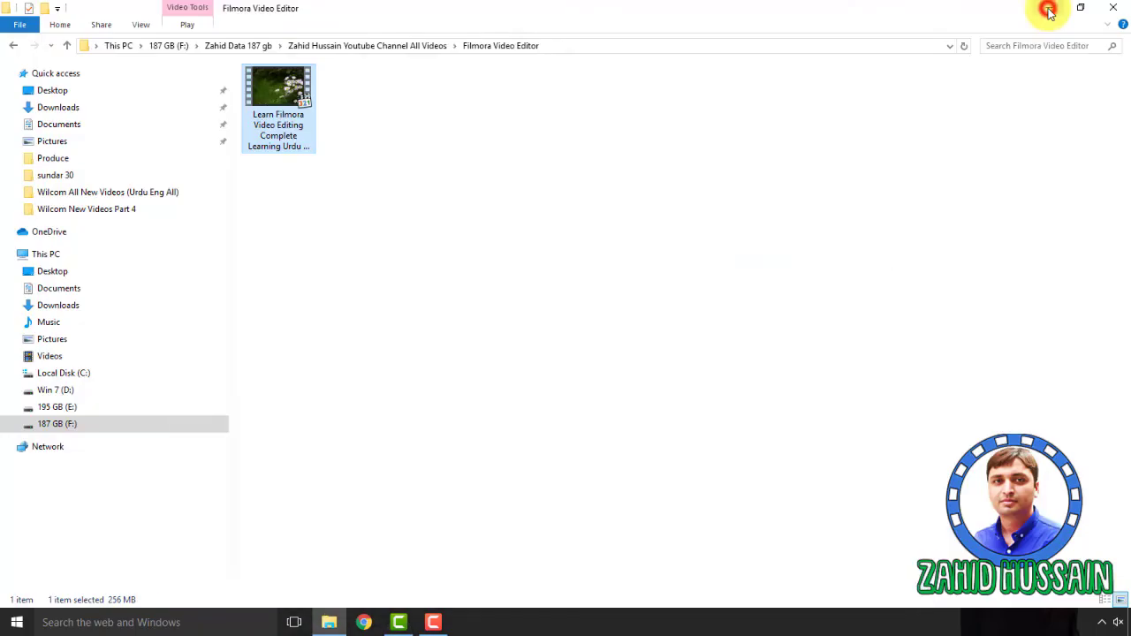